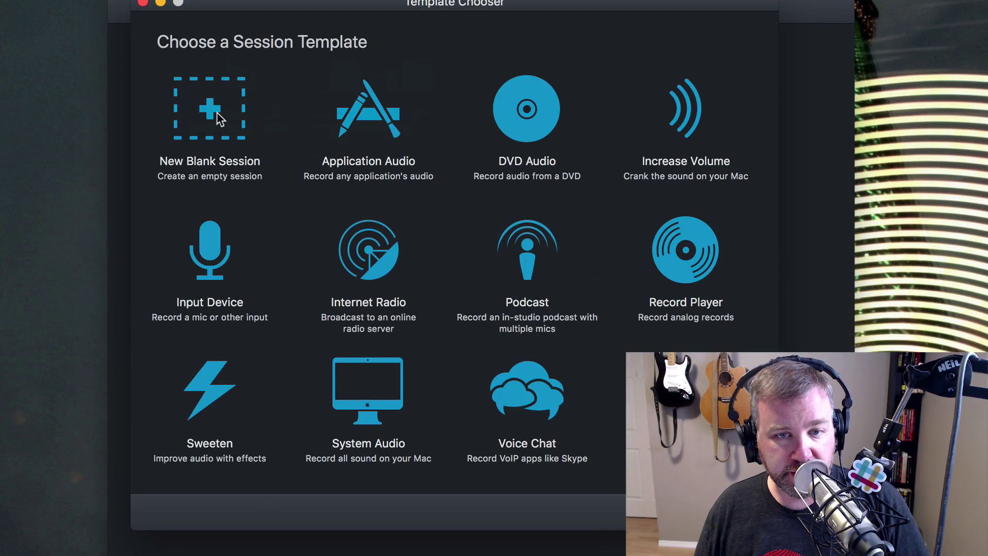
Start a new blank session and add an Application source capturing Skype
double_click(218, 117)
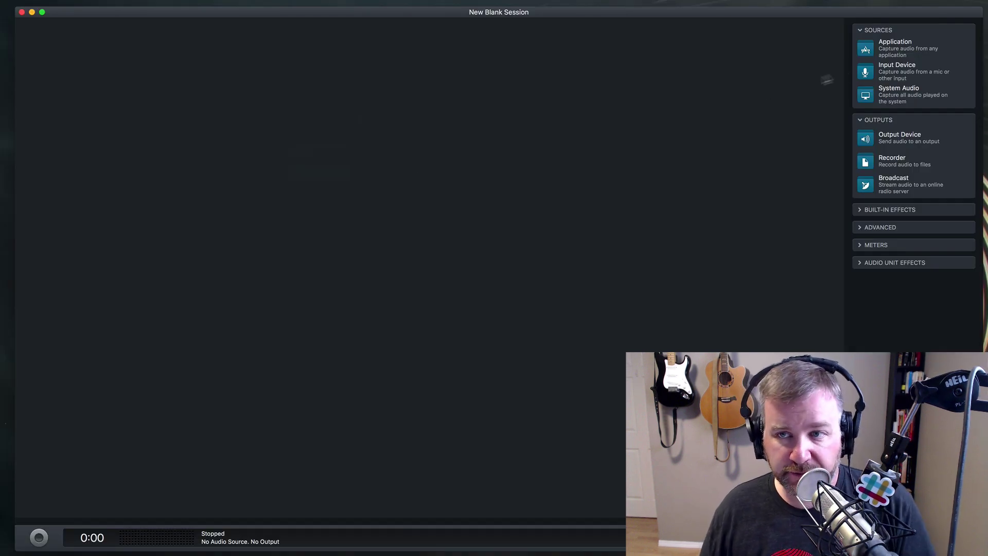
left_click_drag(866, 49, 174, 119)
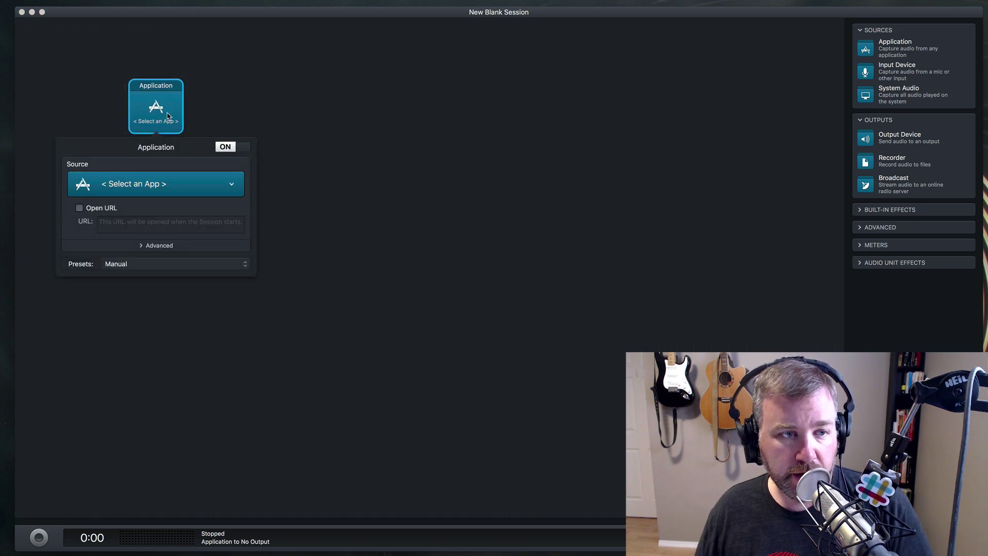
left_click(183, 177)
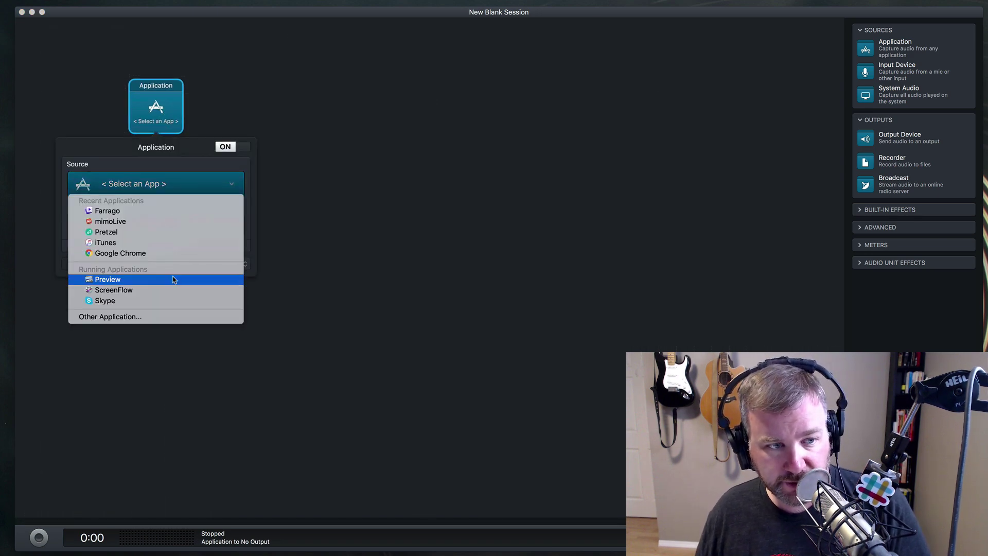
left_click(172, 301)
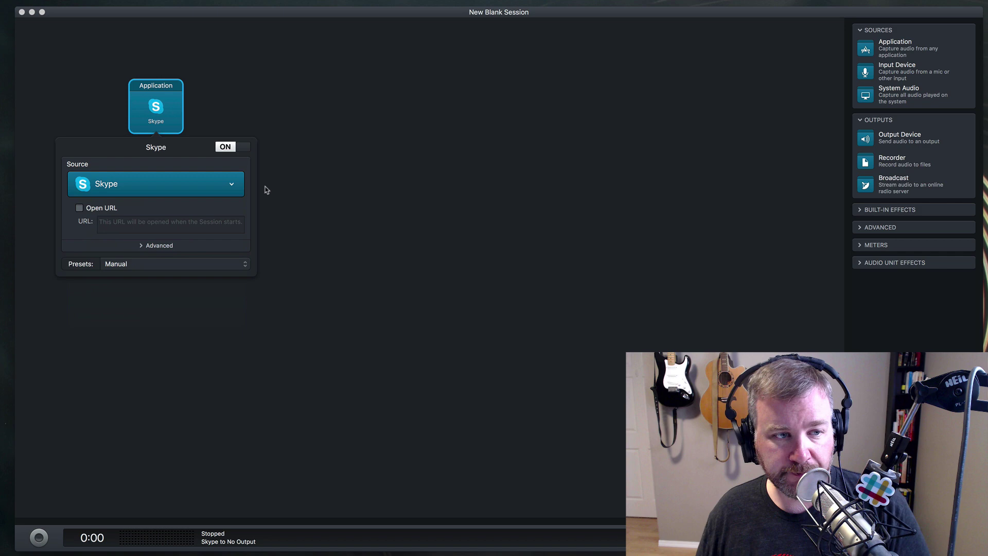
left_click(297, 170)
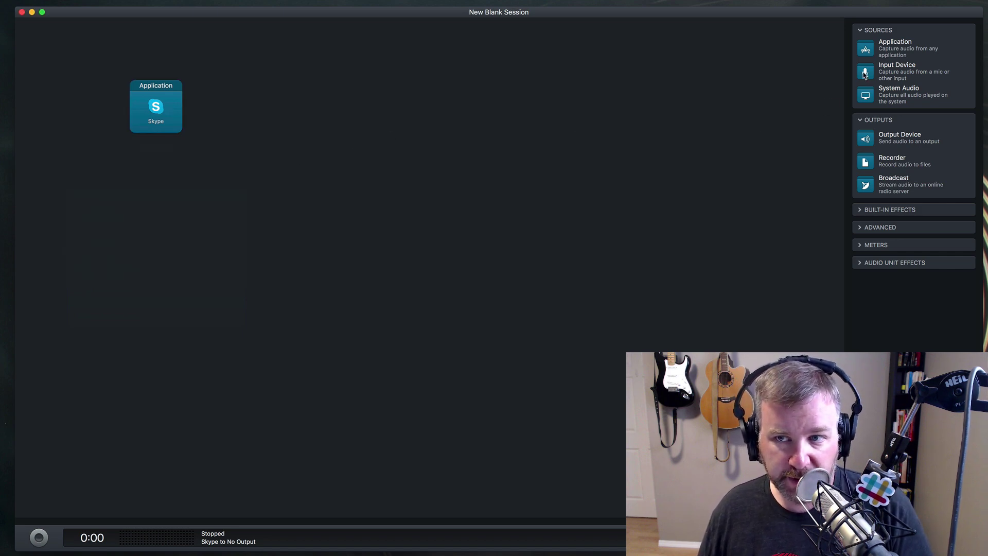
Add a Scarlett 18i8 USB input device with Manual preset and left channel 1
left_click_drag(865, 74, 160, 334)
left_click(171, 324)
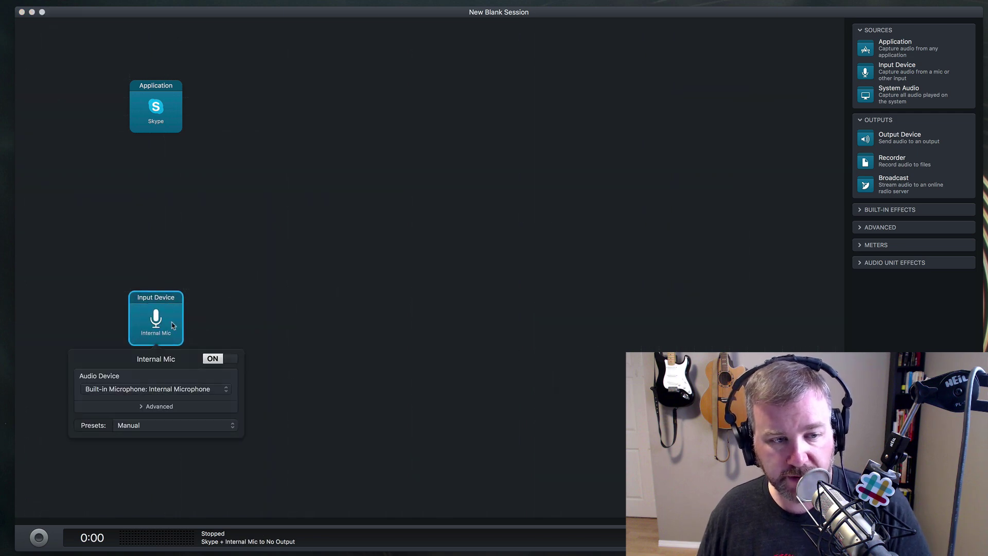
left_click(179, 387)
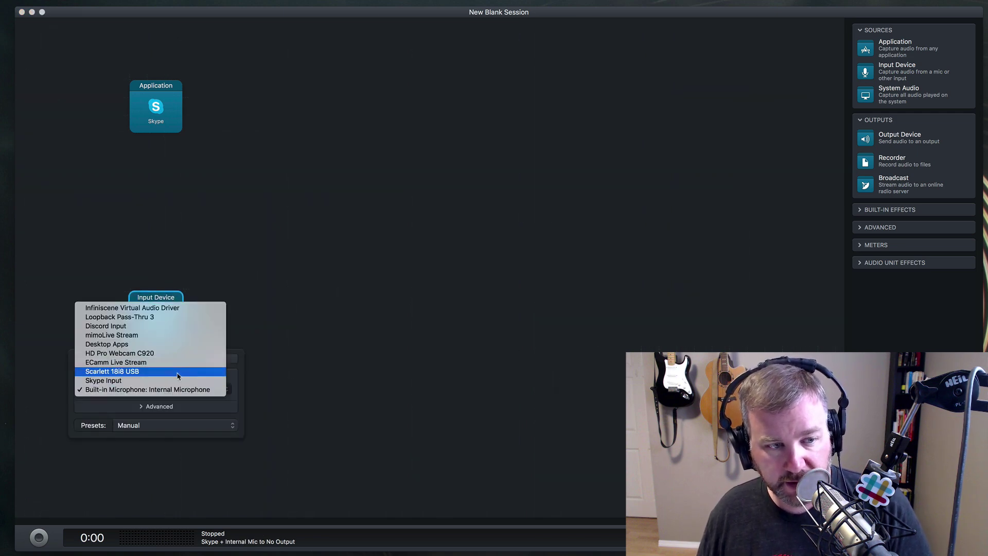
left_click(179, 371)
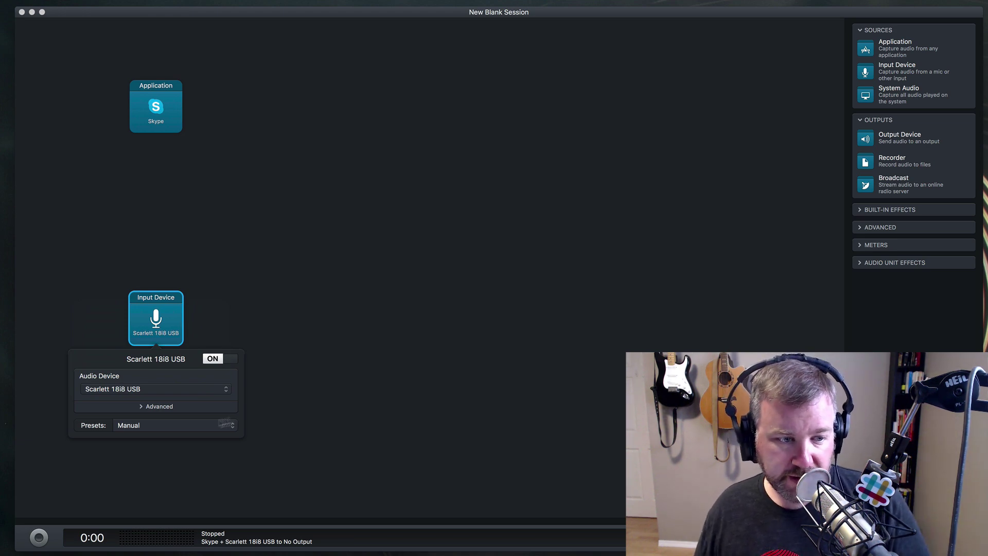
left_click(200, 426)
left_click(198, 426)
left_click(180, 407)
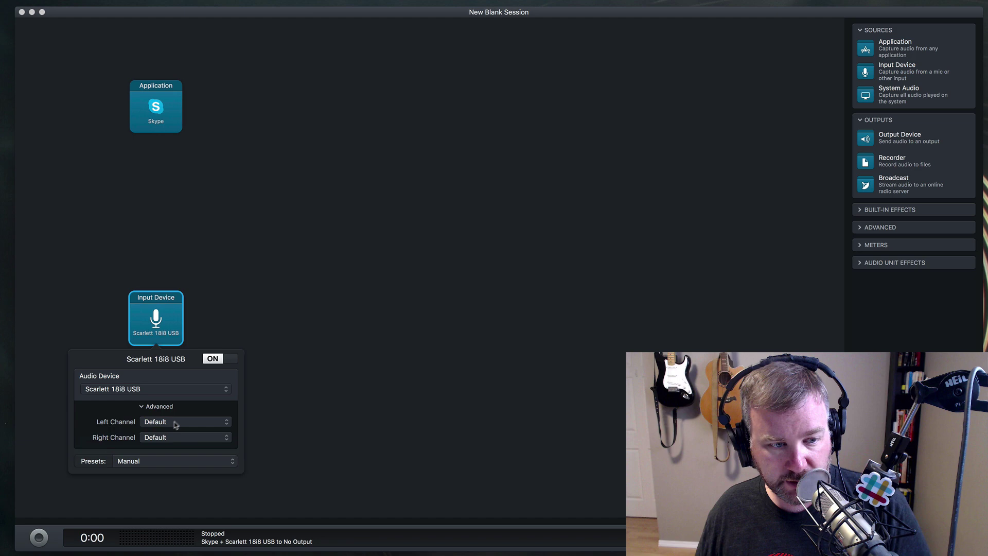
left_click(174, 421)
left_click(174, 433)
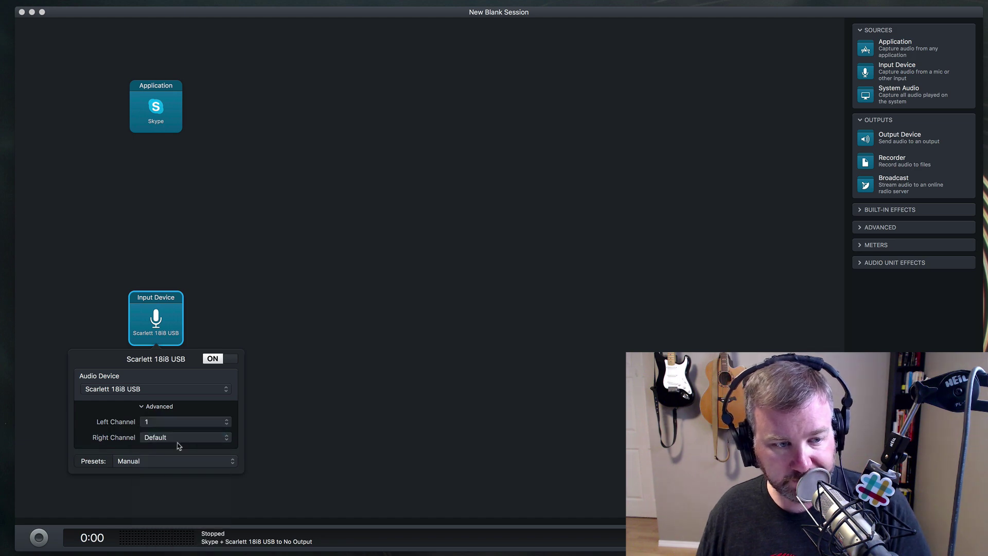
left_click(177, 442)
left_click(296, 372)
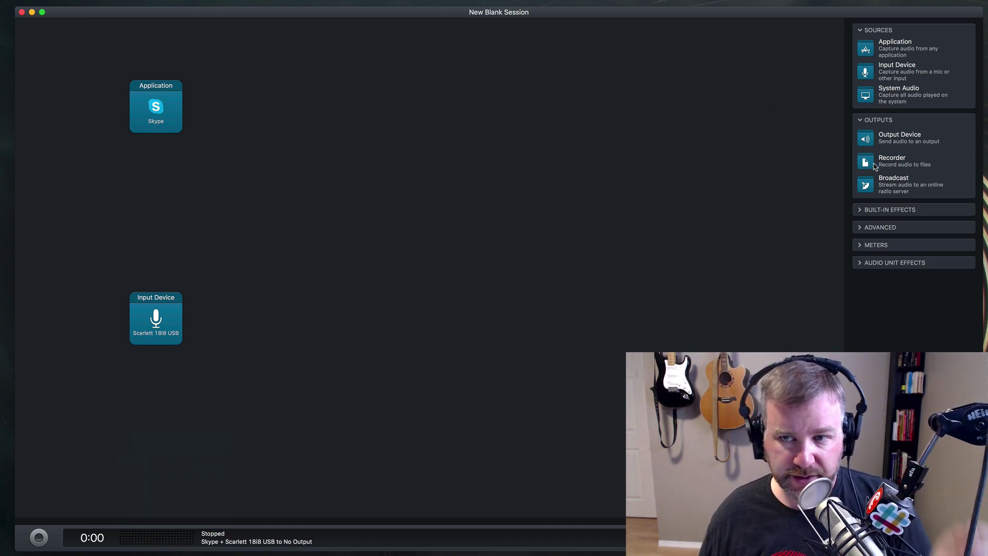
Add a Recorder after each source and set the Skype recorder to uncompressed AIFF
left_click_drag(875, 161, 297, 106)
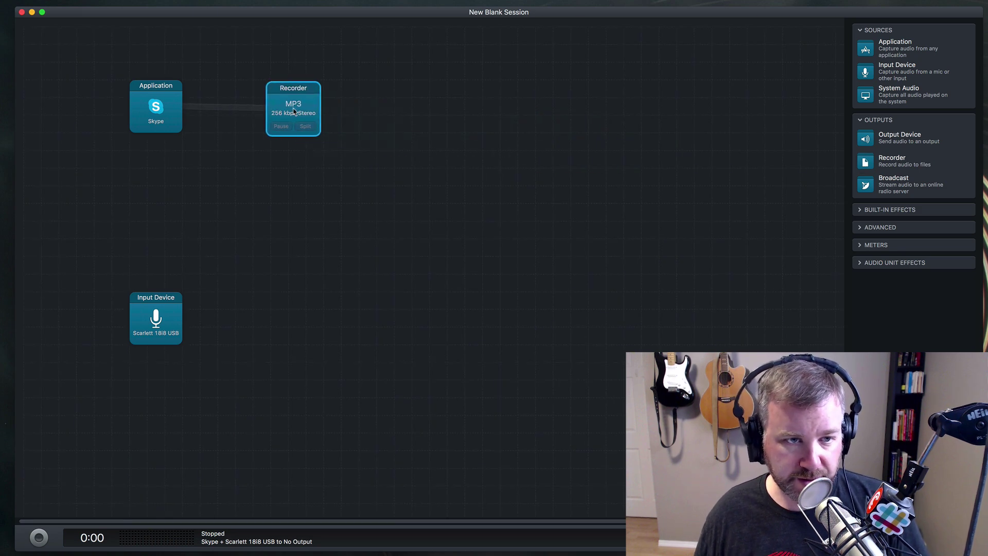
left_click_drag(868, 164, 297, 320)
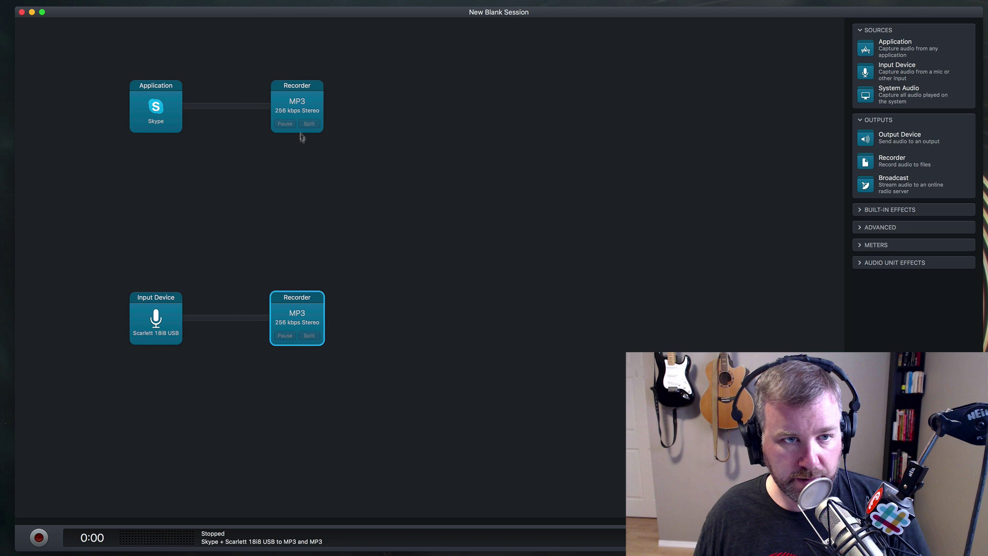
left_click(303, 111)
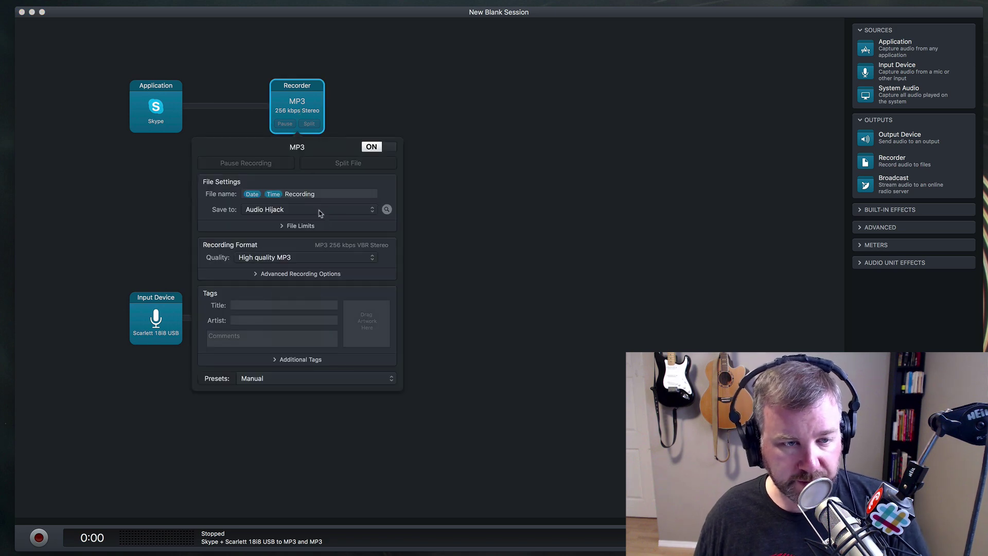
left_click(326, 256)
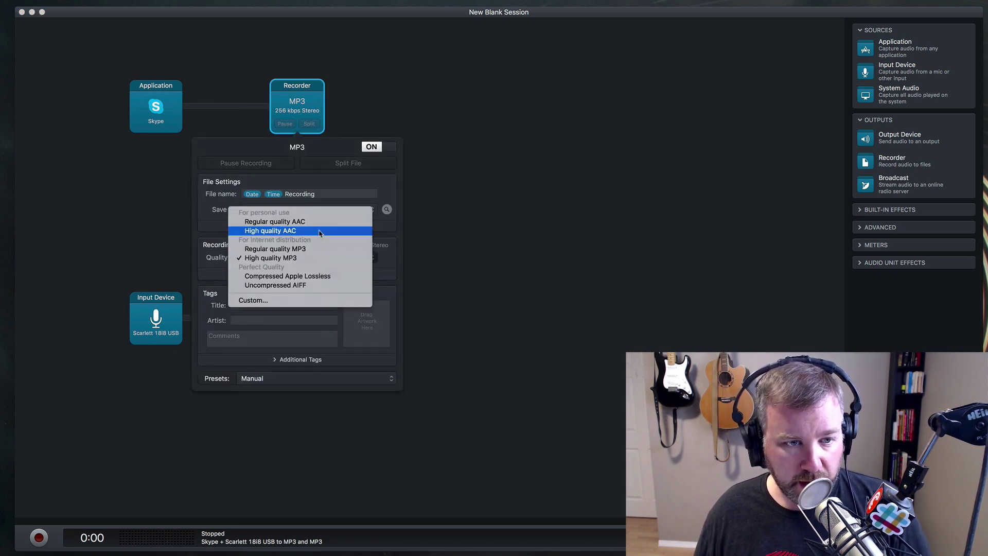
left_click(311, 285)
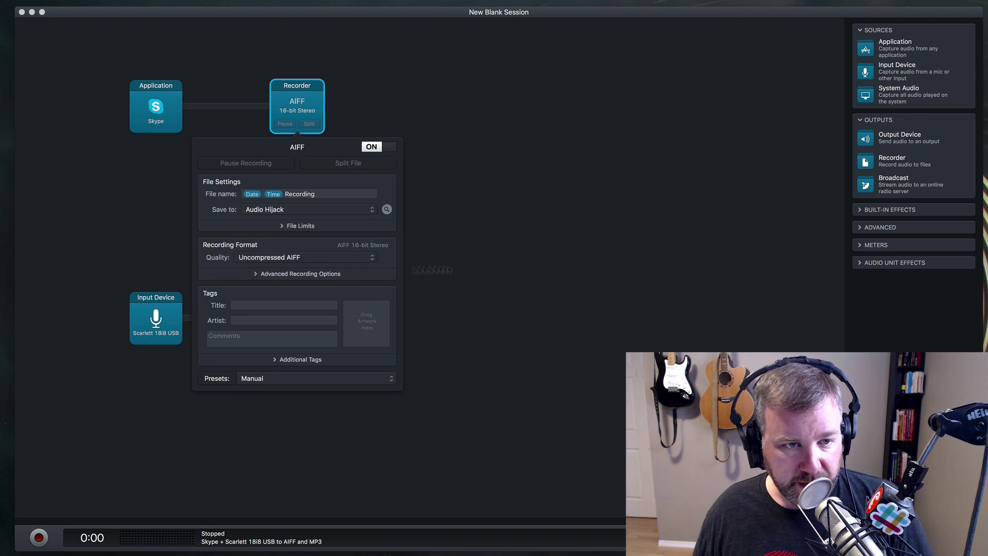
left_click(489, 274)
Set the microphone recorder to uncompressed AIFF and recheck the Skype recorder's settings
left_click(300, 316)
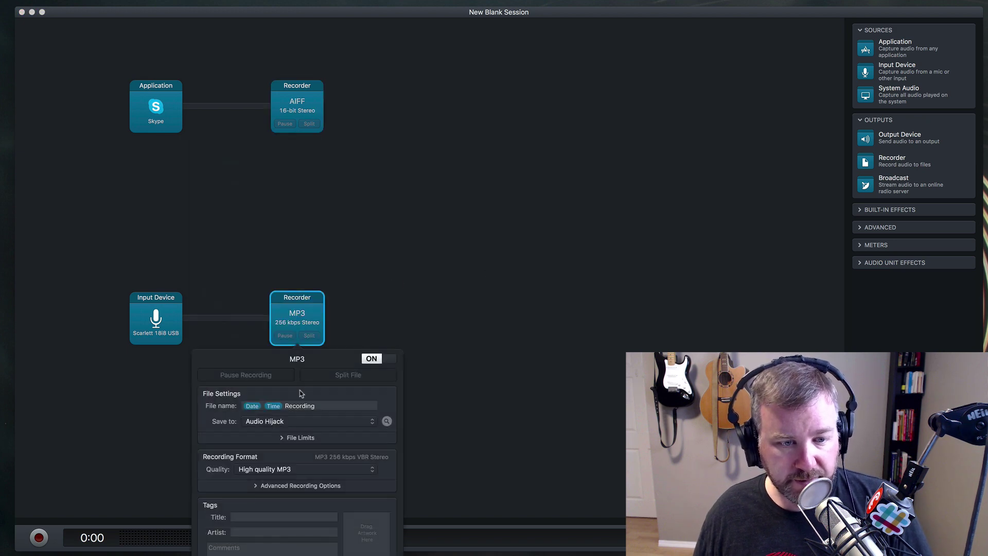
left_click(320, 469)
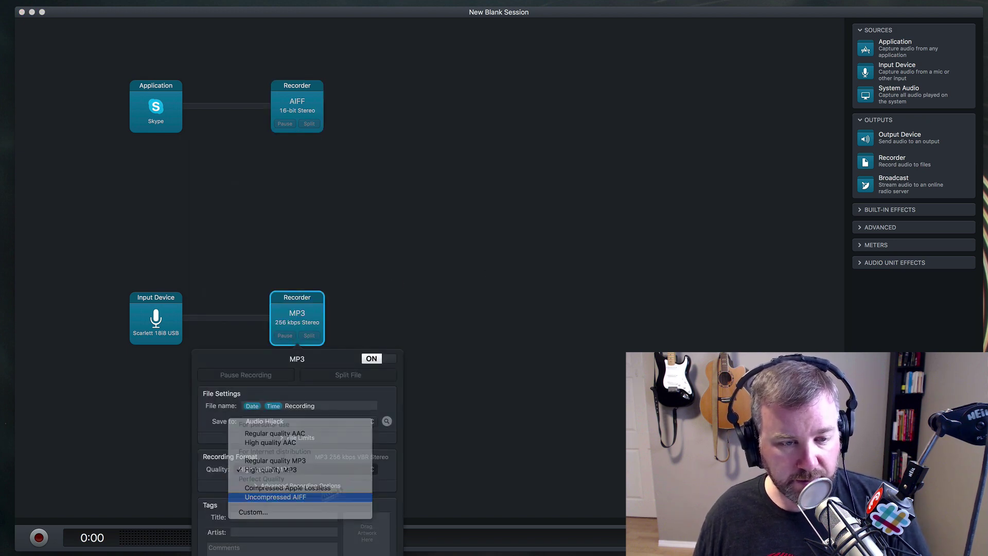
left_click(304, 497)
left_click(481, 426)
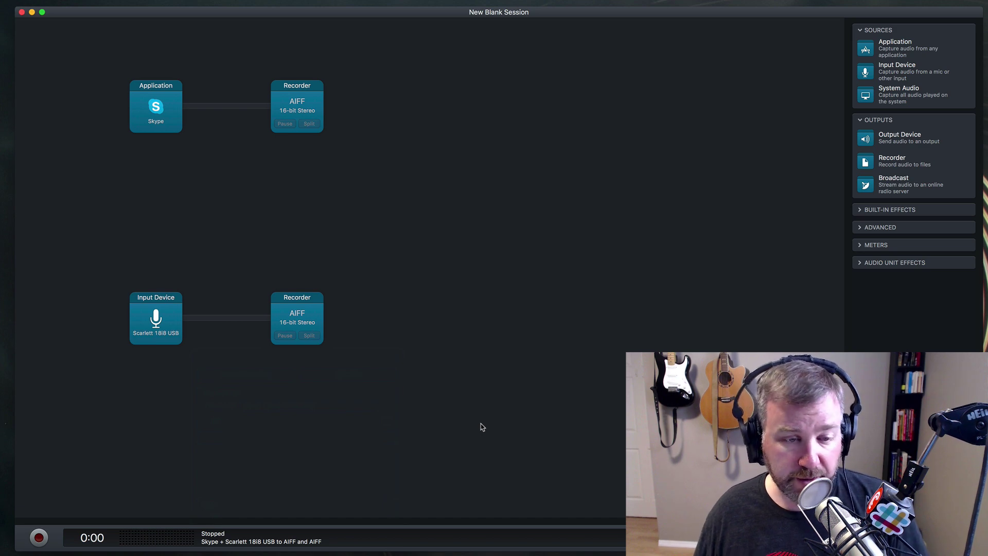
left_click(312, 109)
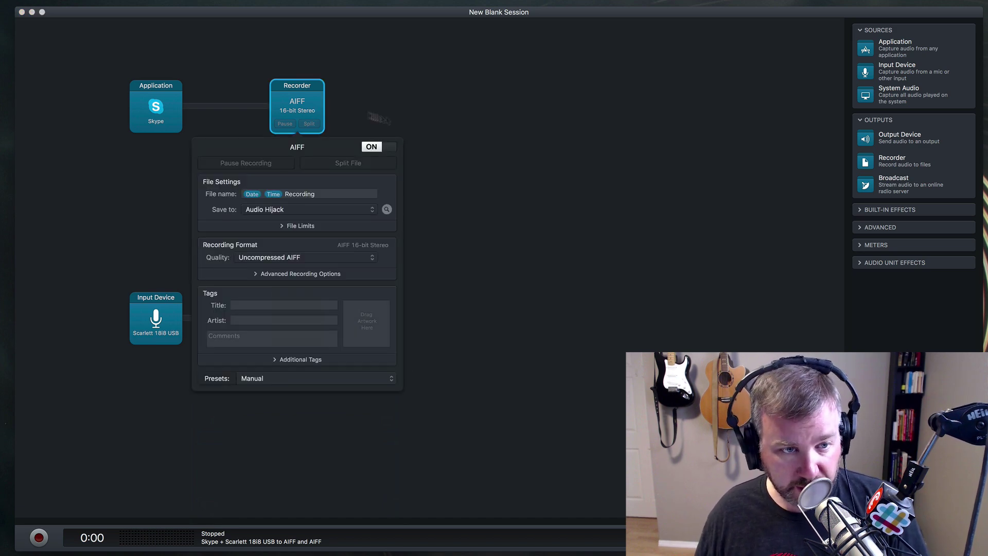
left_click(875, 209)
Insert a 10 Band EQ into the Skype chain and try the Bass Booster preset
left_click_drag(867, 230, 227, 108)
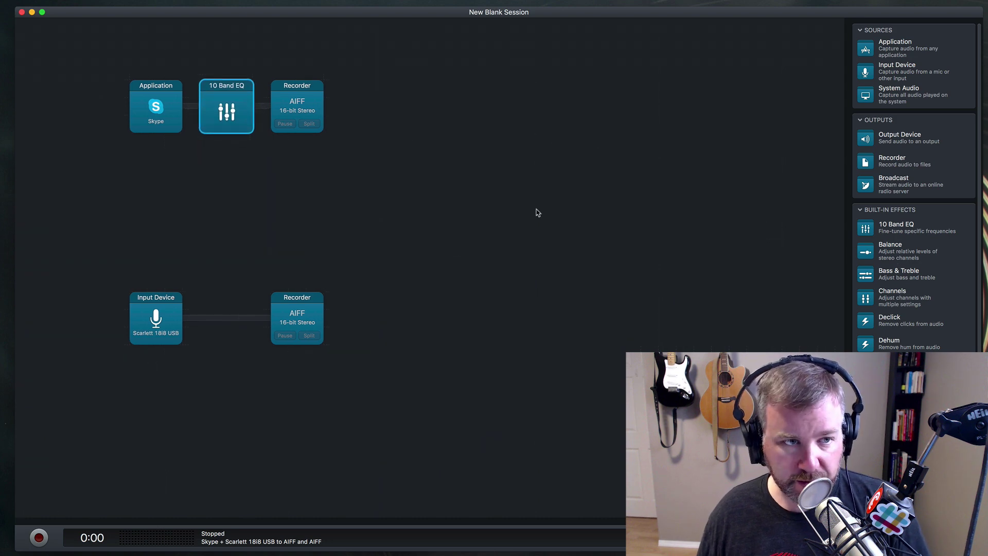
left_click(235, 119)
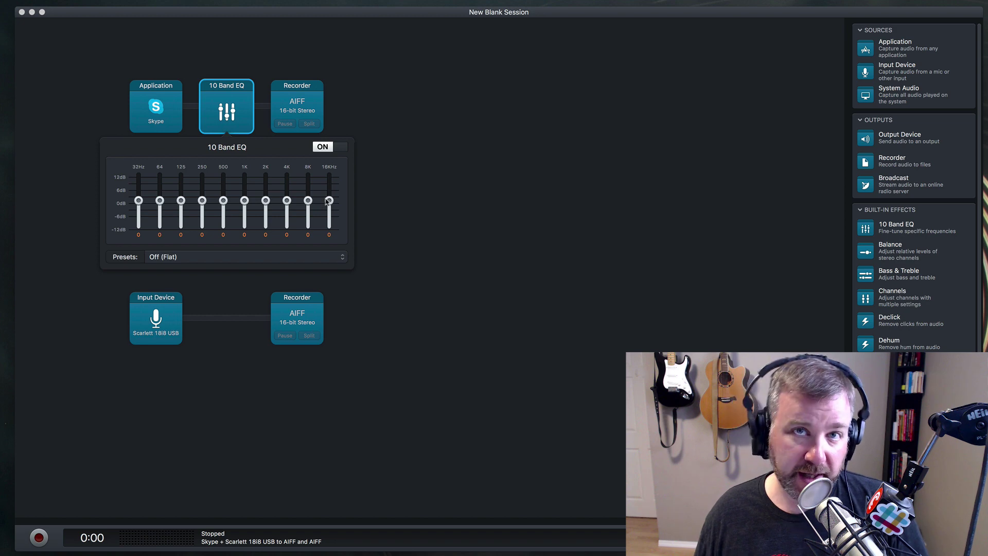
left_click_drag(327, 202, 305, 203)
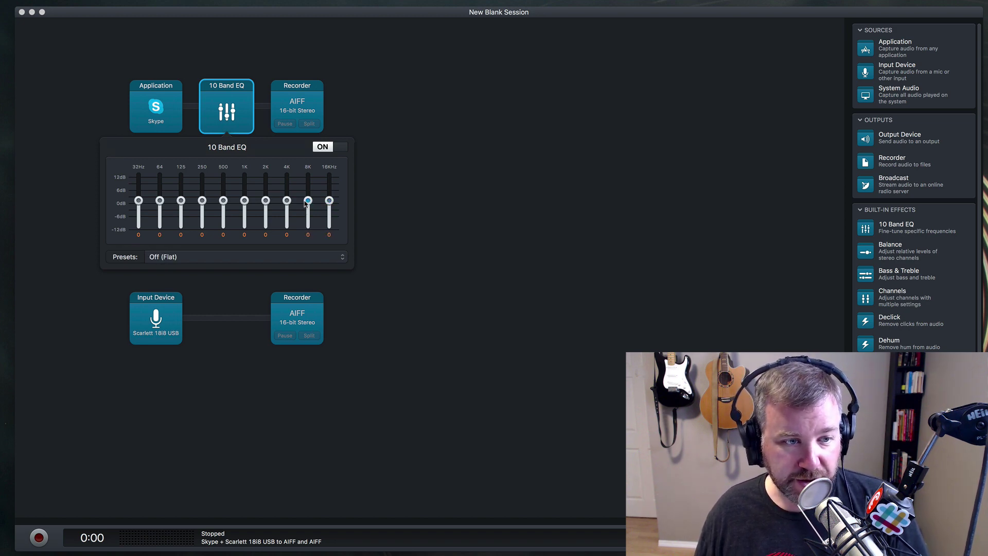
left_click(230, 257)
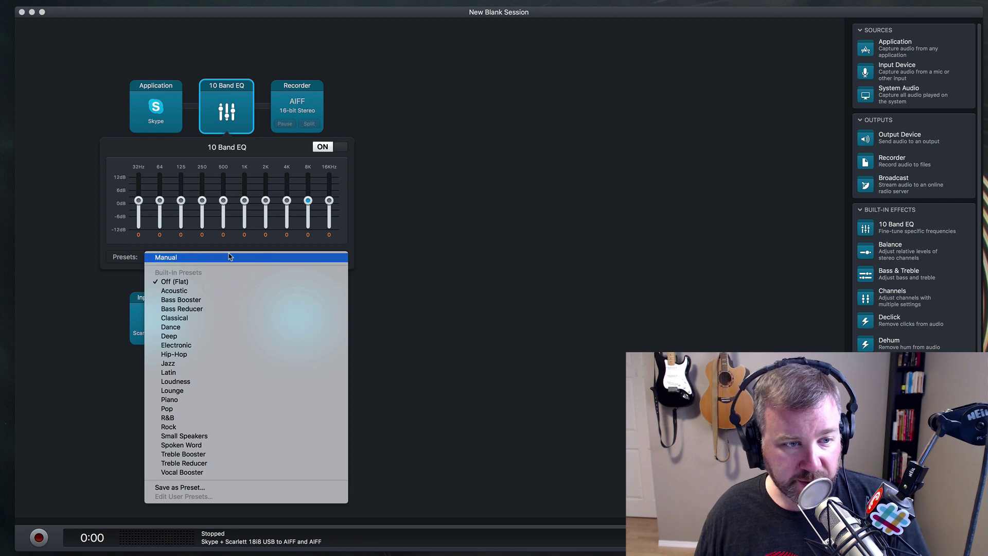
left_click(268, 300)
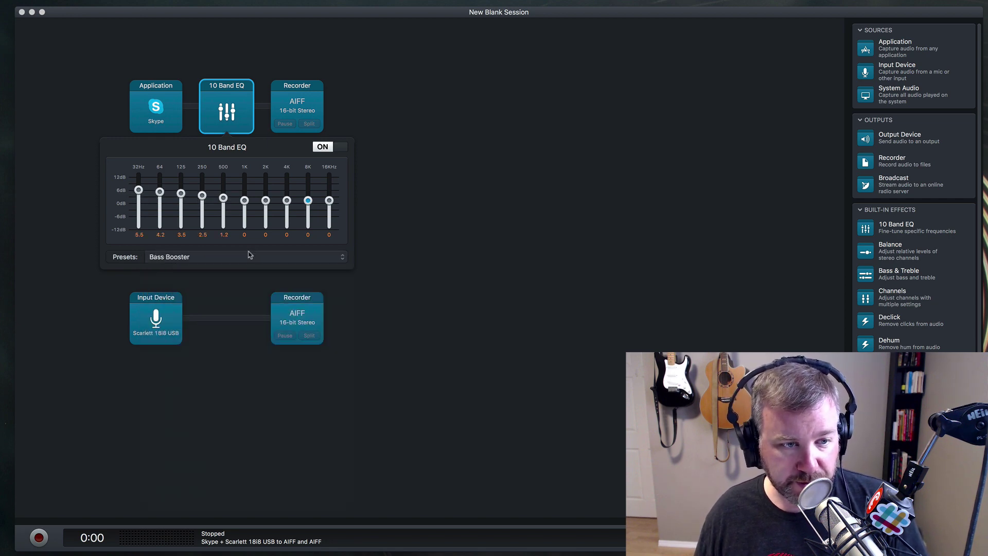
Try Treble Reducer and Vocal Booster, then reset the Skype EQ to Off (Flat)
left_click(246, 258)
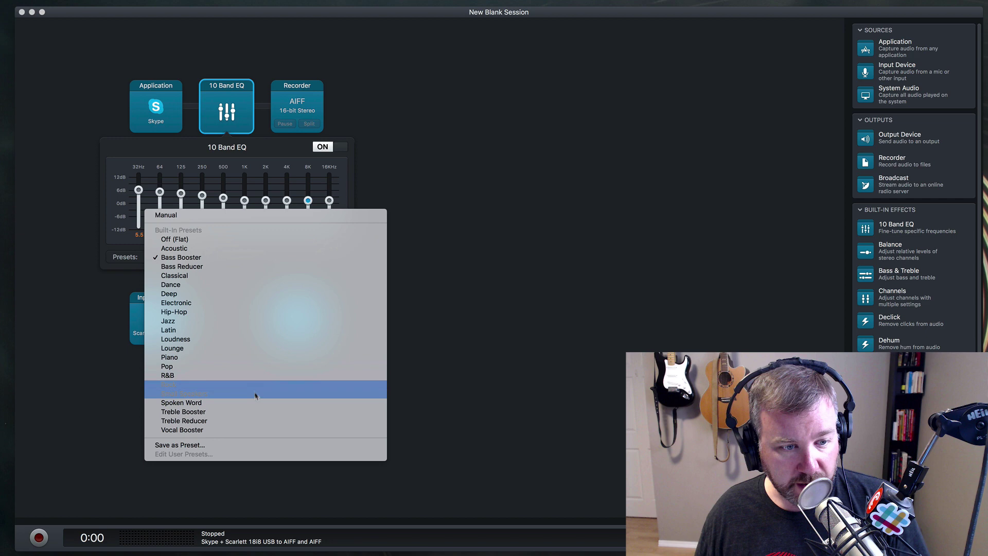
left_click(255, 421)
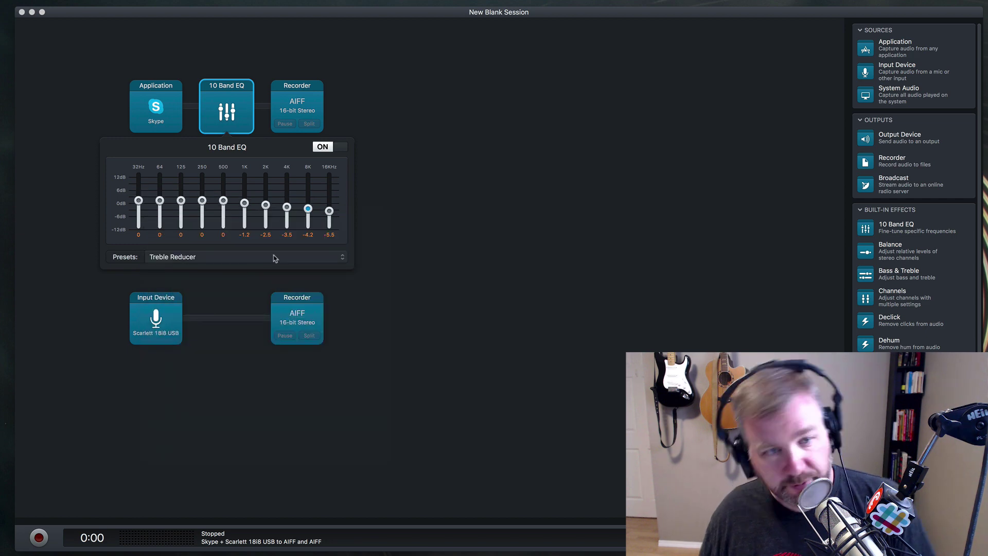
left_click(274, 259)
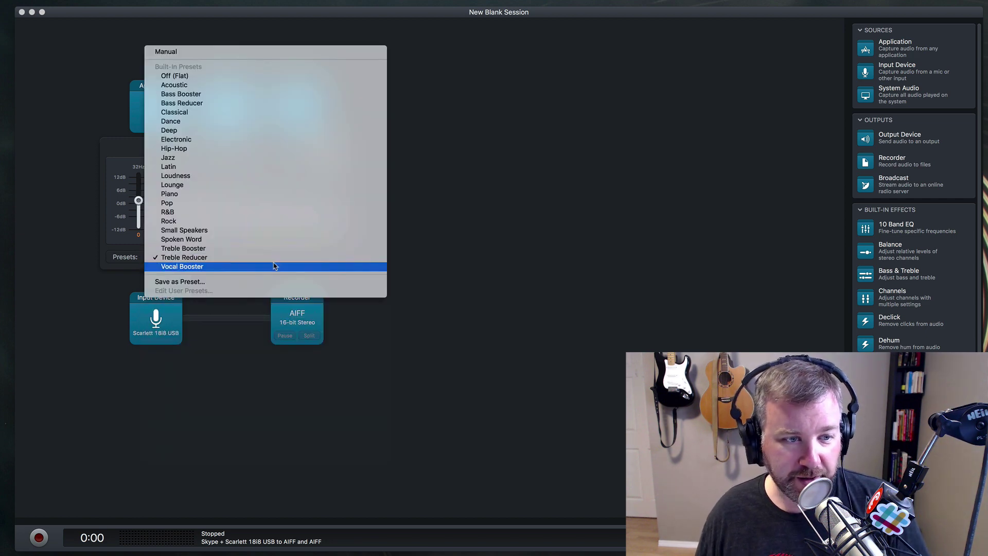
left_click(274, 266)
left_click(252, 257)
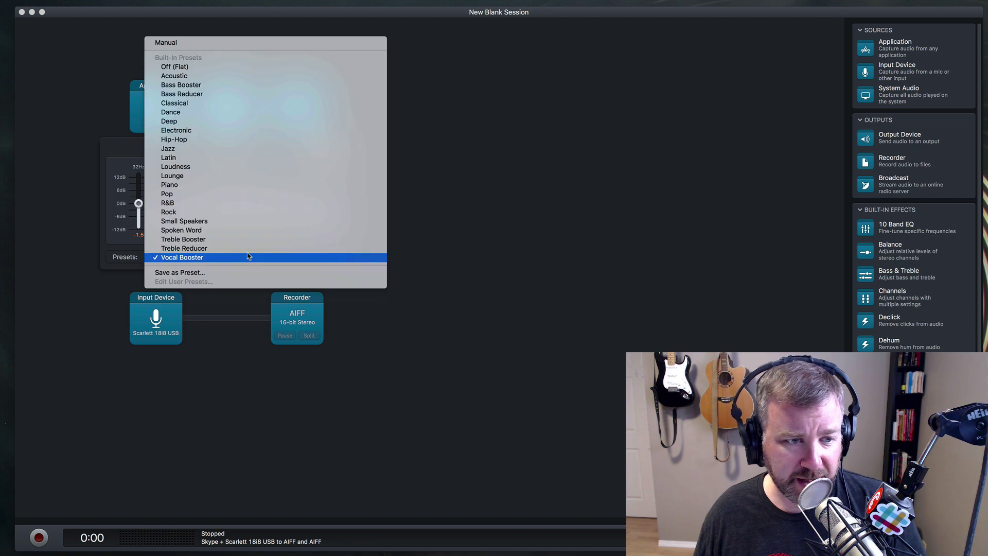
left_click(230, 66)
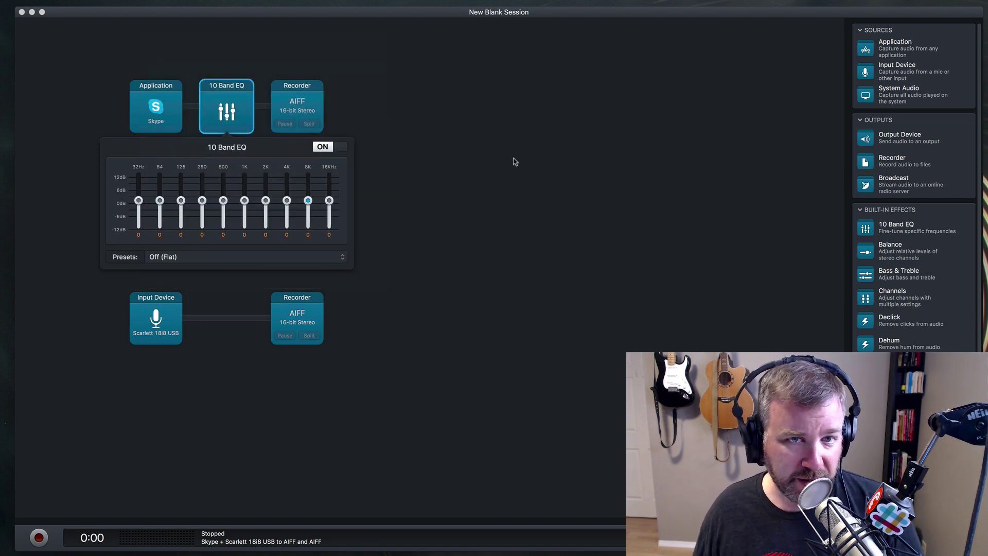
left_click(514, 162)
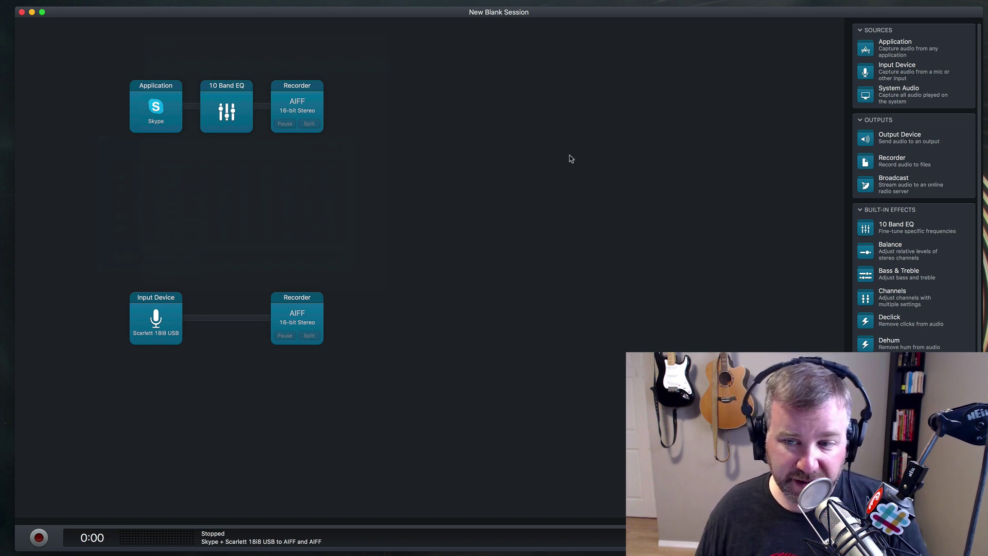
Insert a 10 Band EQ before the microphone recorder and apply the Bass Reducer preset
left_click_drag(648, 350, 260, 318)
left_click(257, 320)
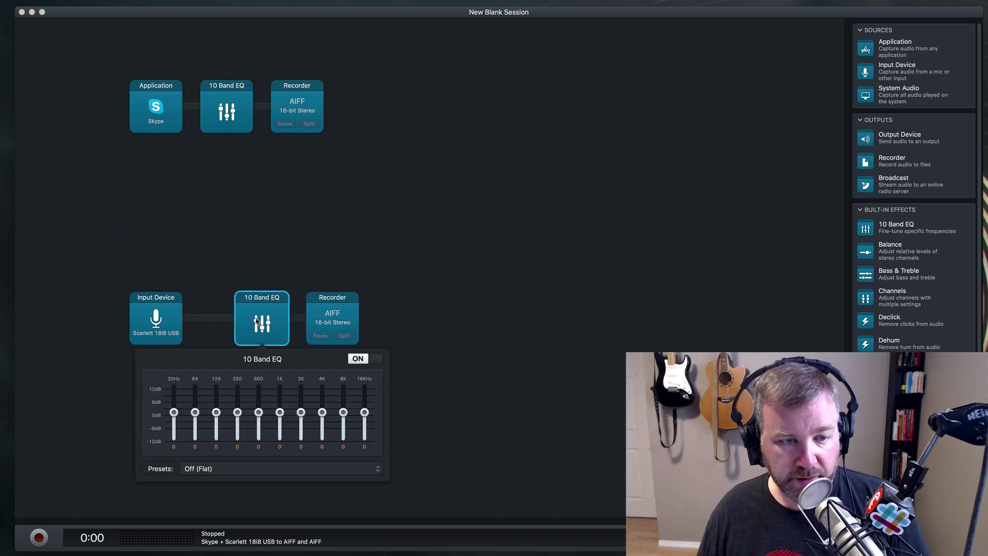
left_click(253, 471)
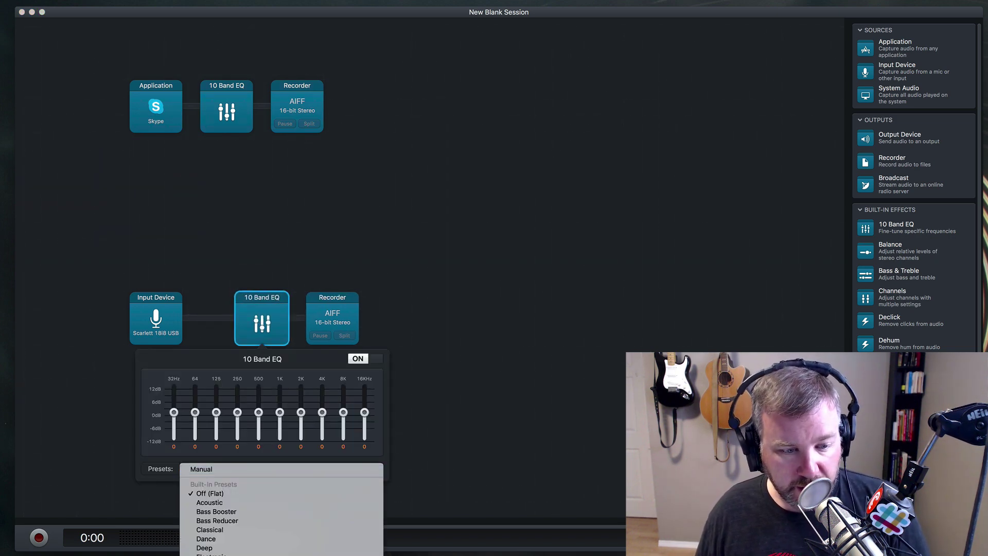
scroll(281, 494, "down", 3)
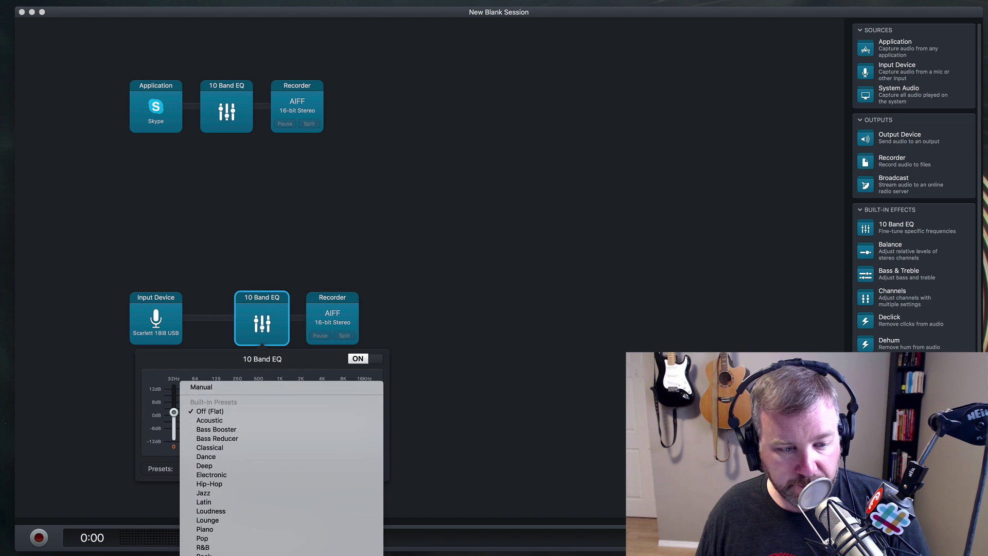
left_click(262, 439)
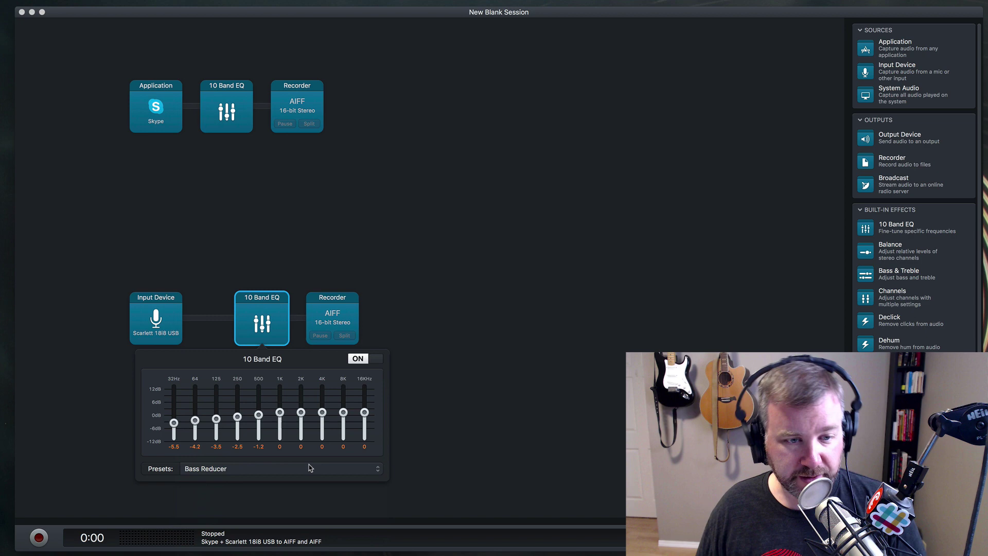
left_click(595, 321)
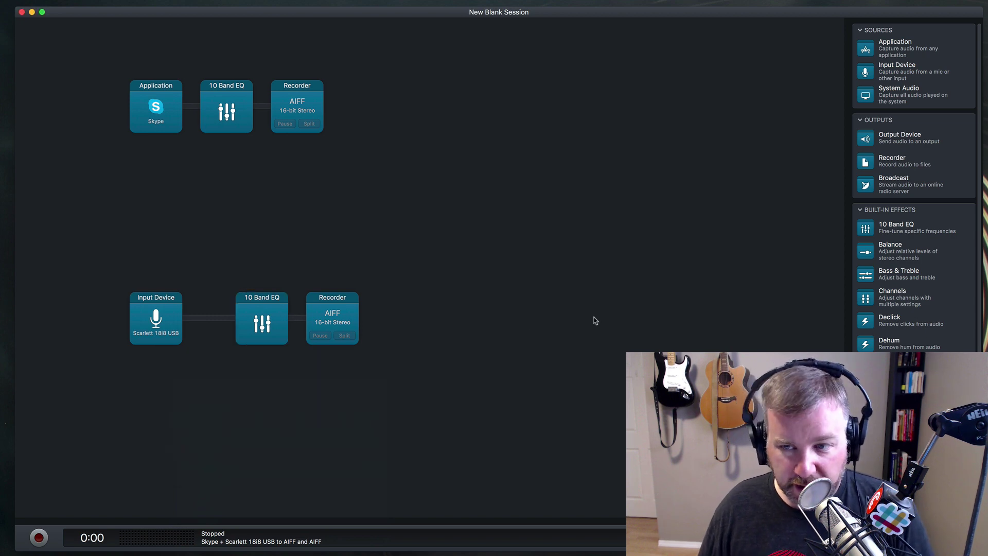
scroll(904, 297, "down", 2)
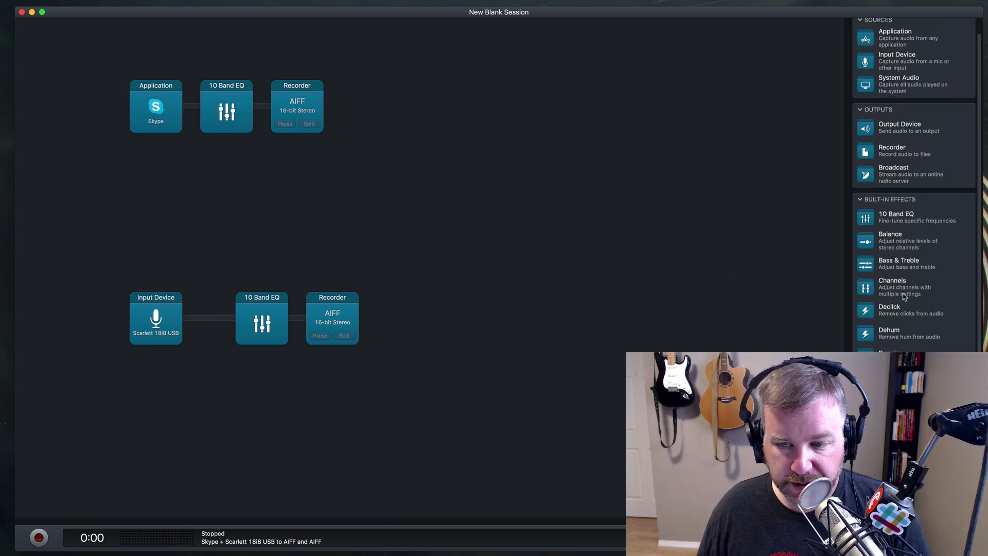
scroll(904, 297, "up", 1)
scroll(869, 454, "down", 5)
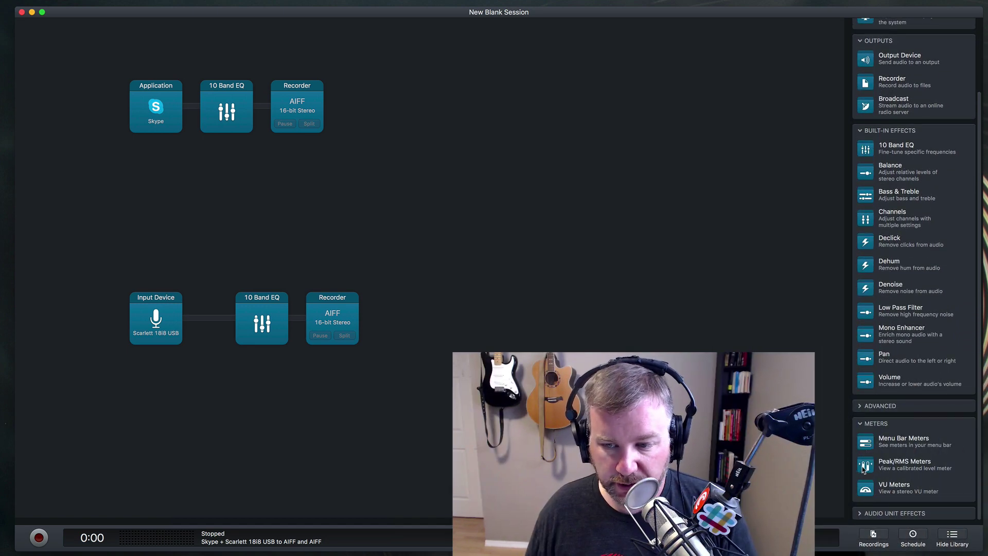
Add Peak/RMS meters before both recorders and an Input Switch after the Scarlett input
left_click_drag(865, 469, 302, 110)
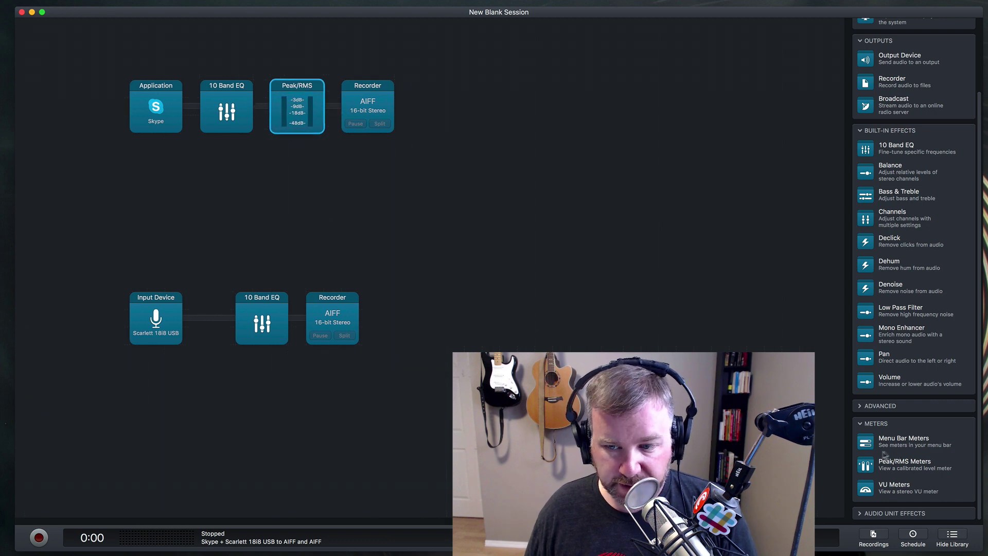
left_click_drag(867, 466, 348, 324)
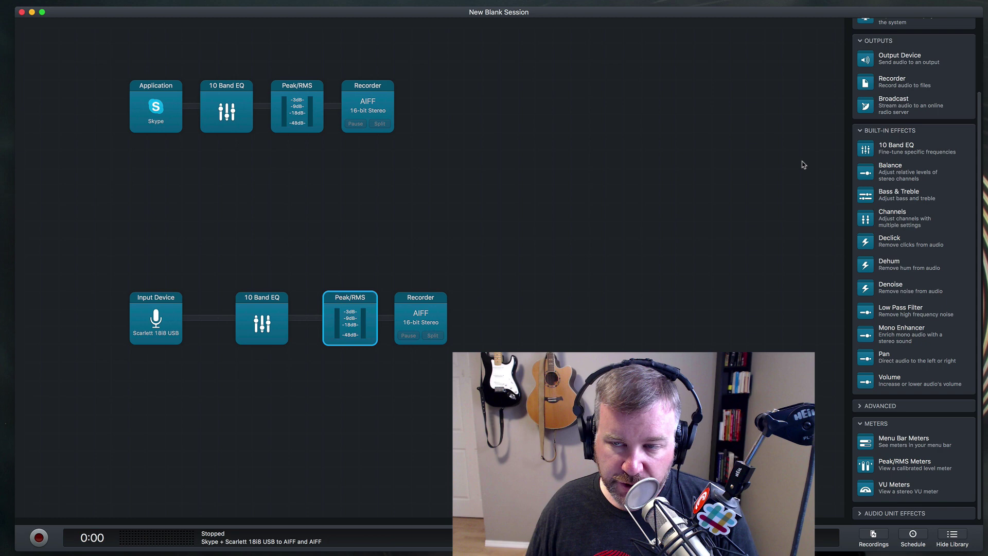
scroll(922, 360, "down", 3)
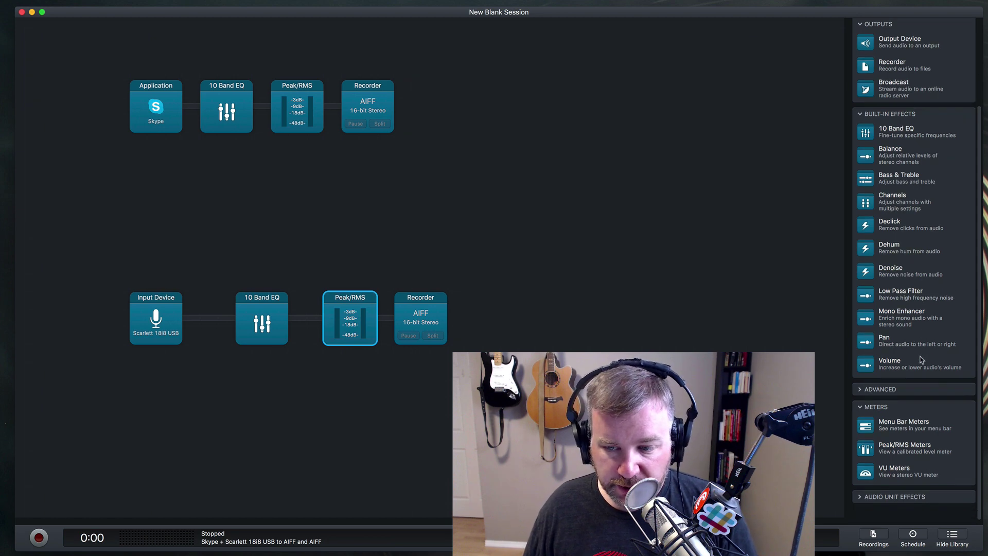
left_click(882, 406)
scroll(886, 356, "down", 4)
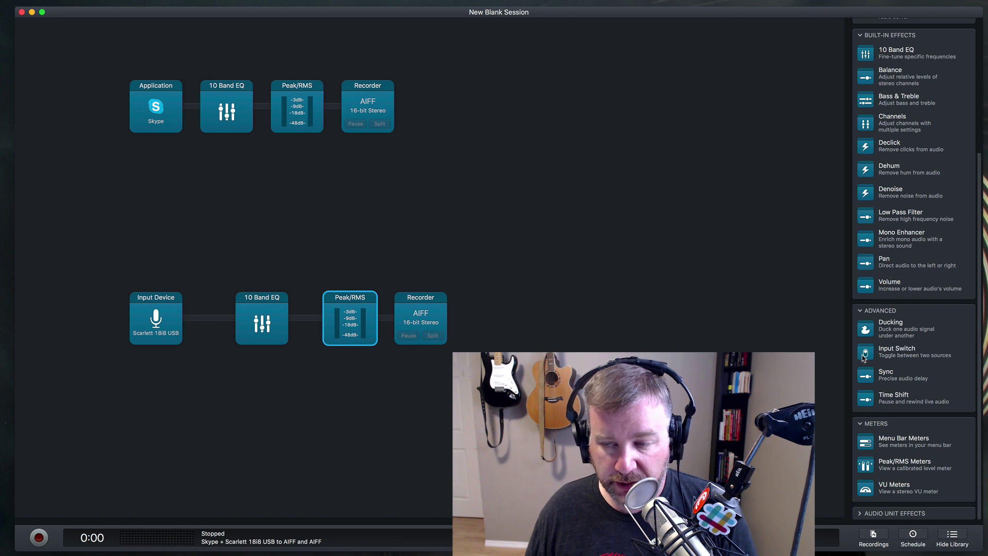
left_click_drag(865, 357, 268, 323)
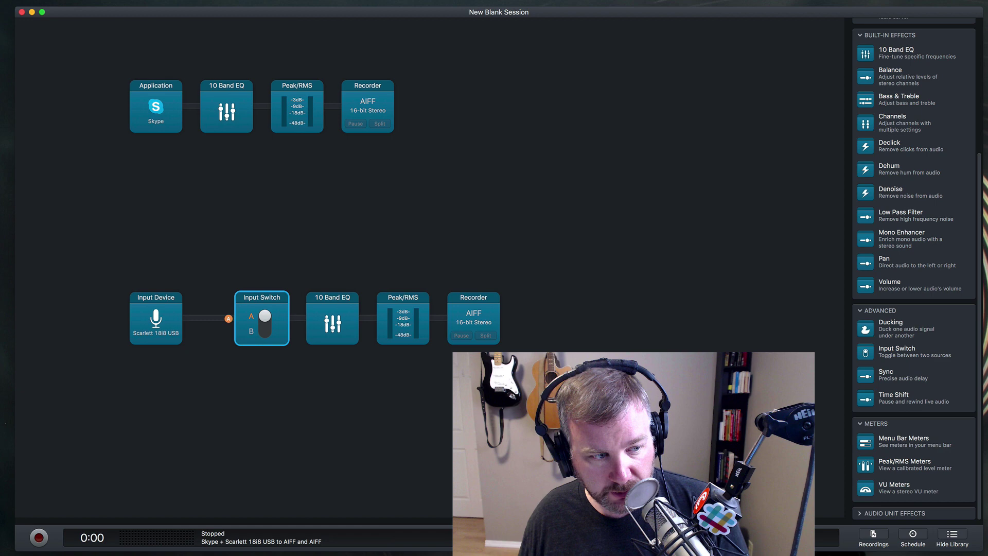
Switch to Farrago and show its Sample Set with Cmd-4
key("super+Tab")
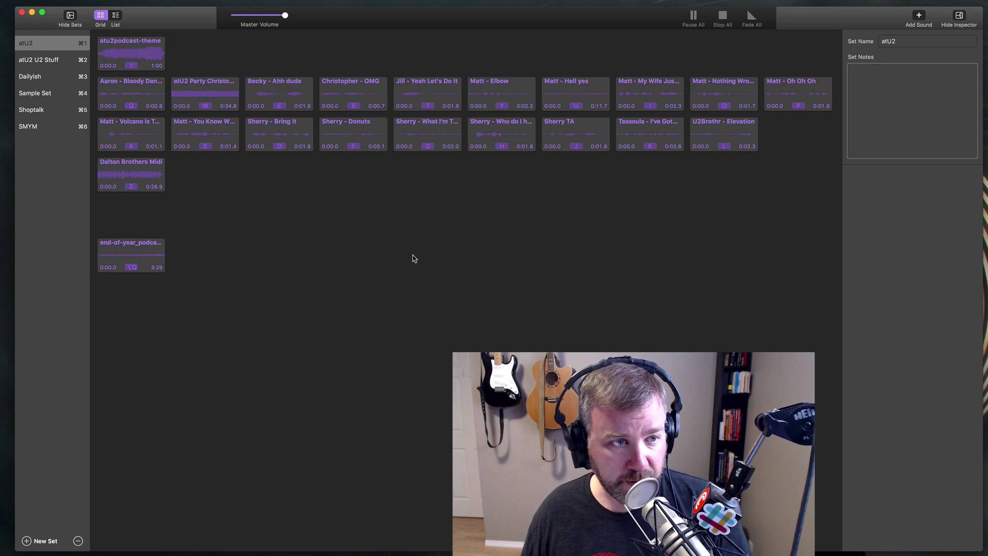
key("super+4")
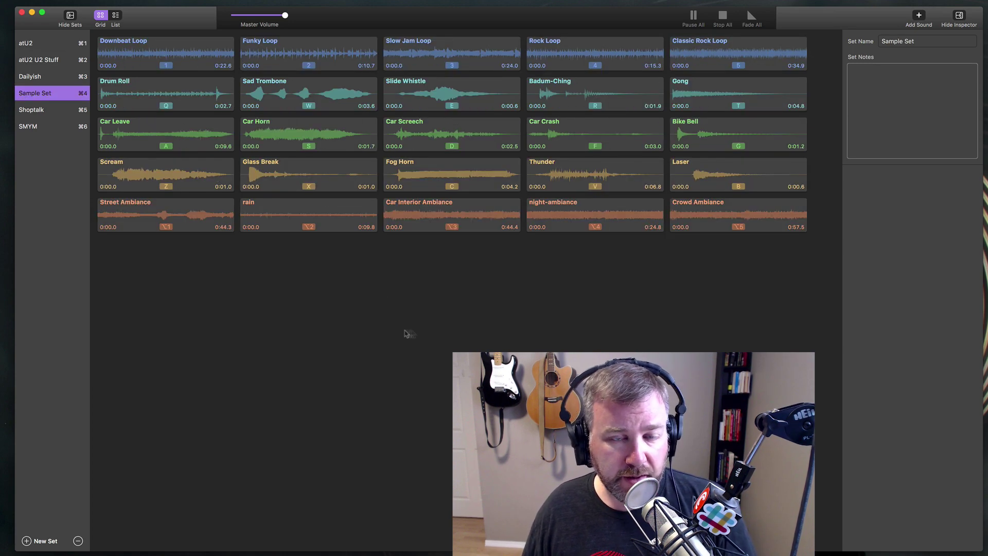
Add a Farrago application source feeding the Input Switch's B input
key("super+Tab")
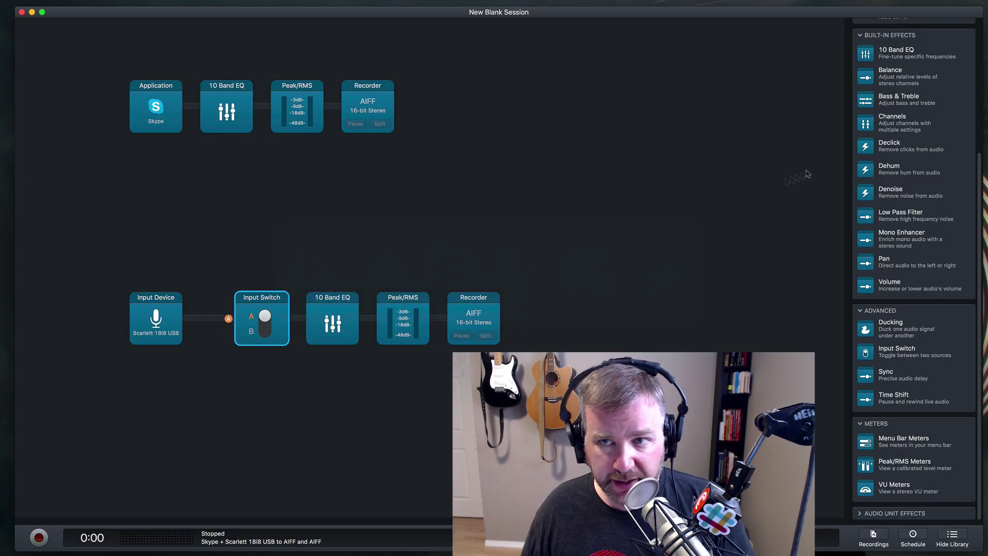
scroll(914, 206, "up", 5)
left_click_drag(896, 48, 153, 412)
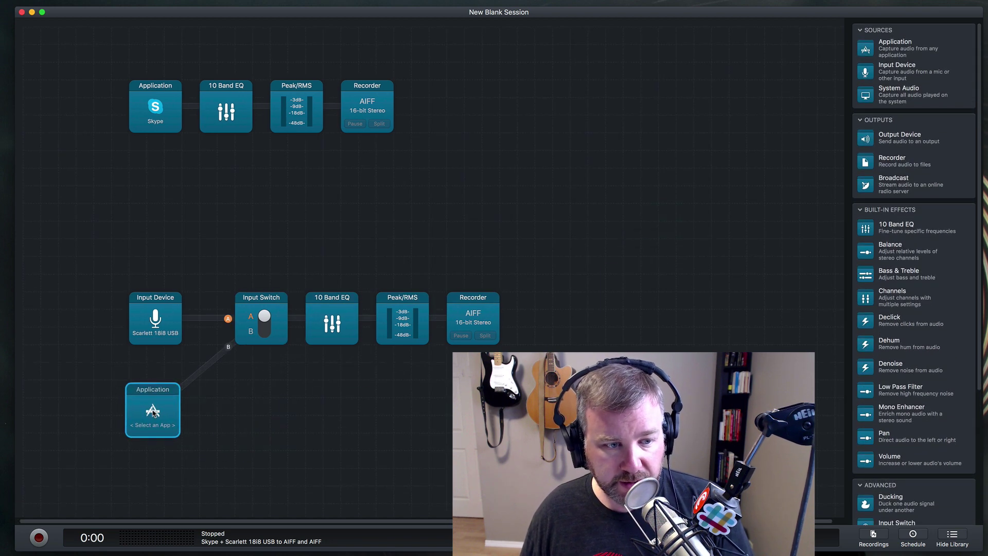
left_click(154, 410)
left_click(185, 485)
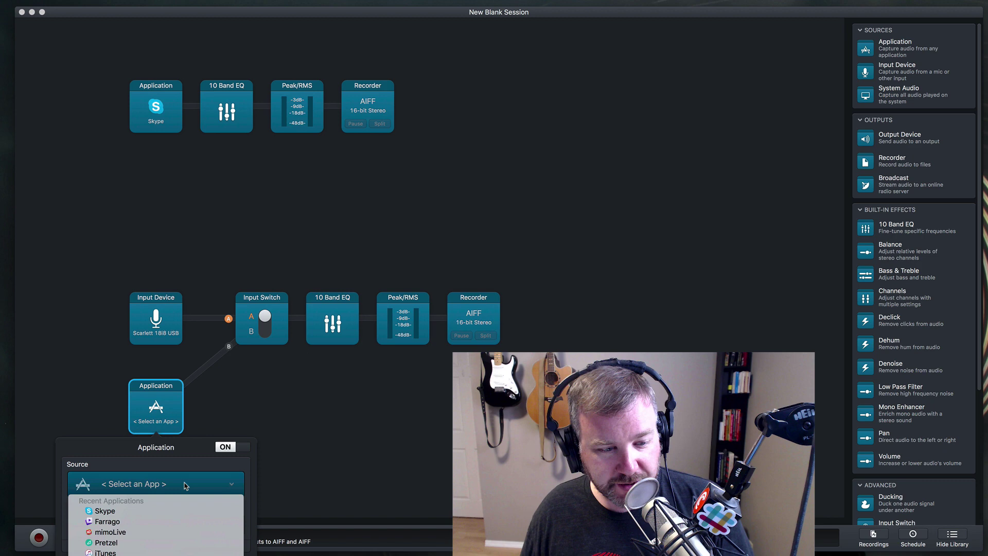
left_click(107, 522)
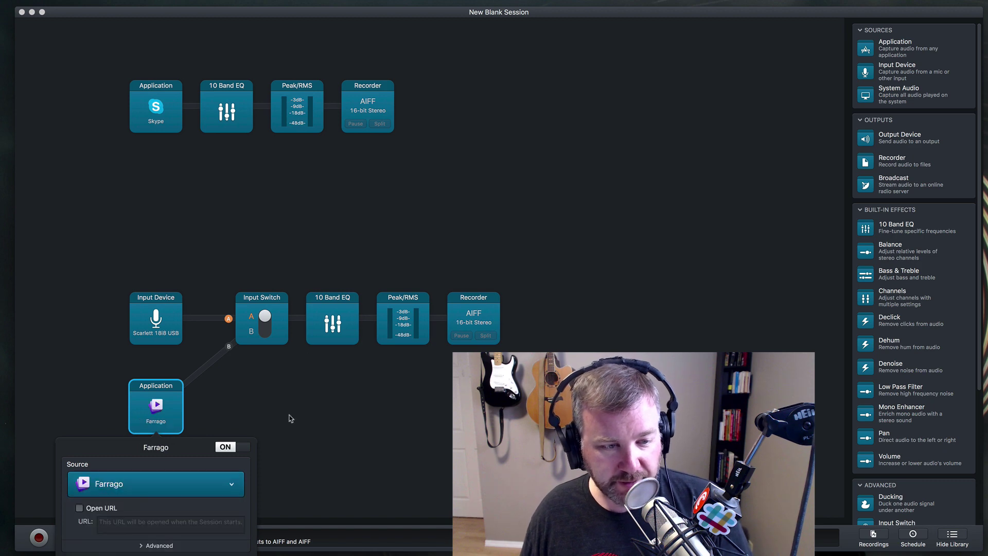
left_click(330, 411)
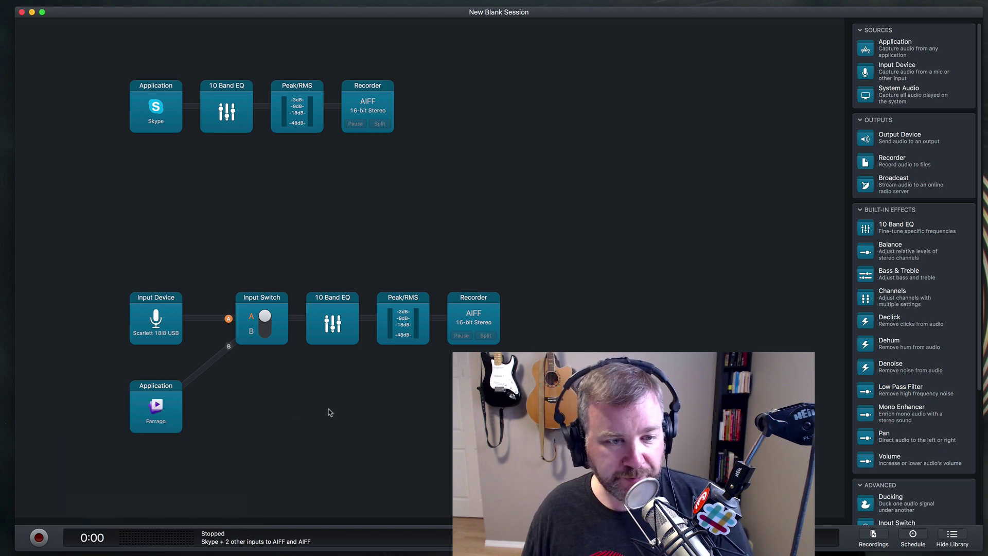
Toggle the Input Switch between Farrago (B) and the Scarlett mic (A) several times
left_click(265, 321)
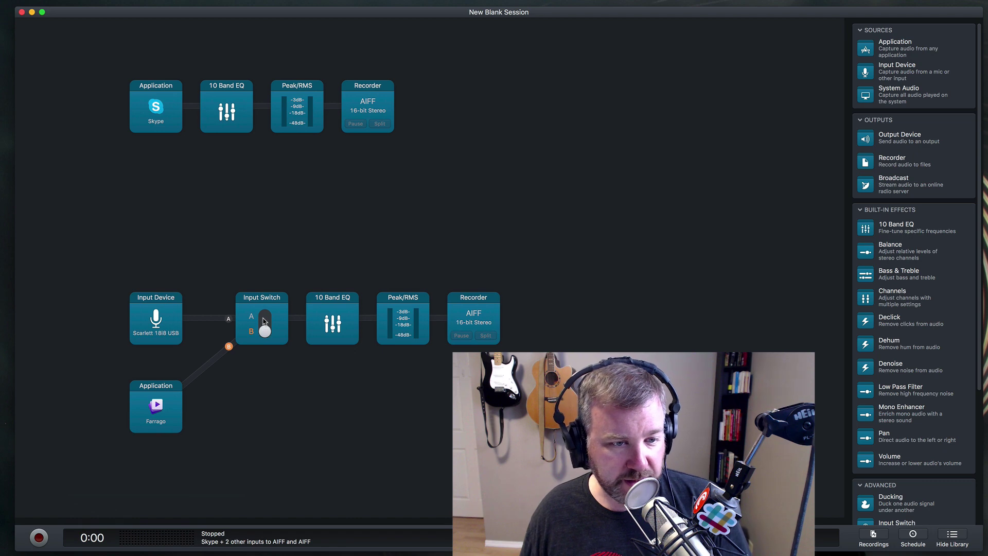
left_click(265, 332)
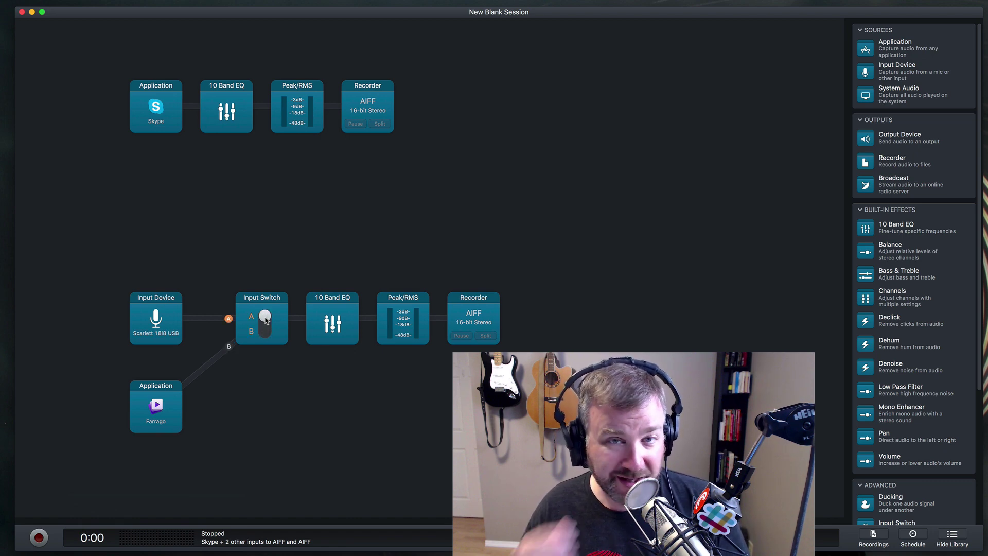
left_click(265, 319)
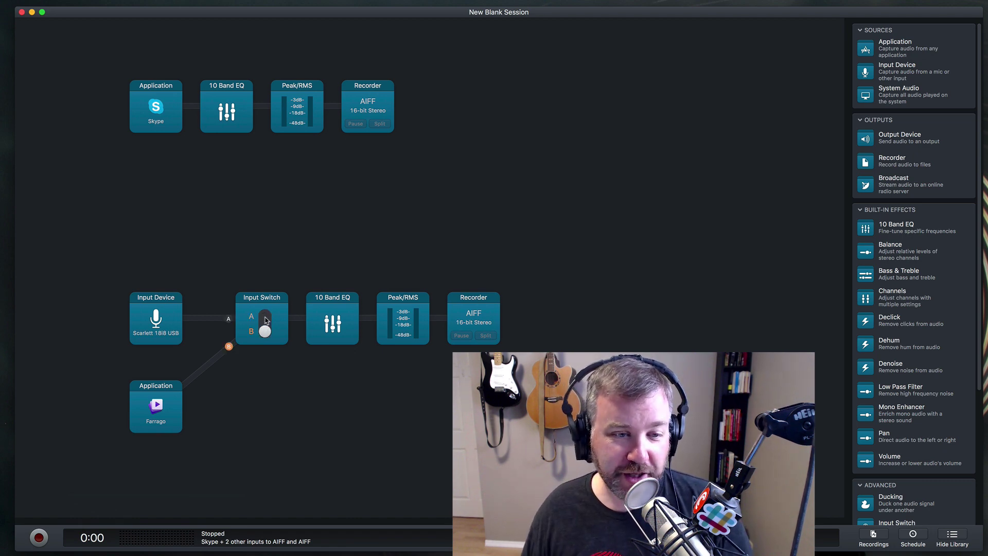
left_click(265, 336)
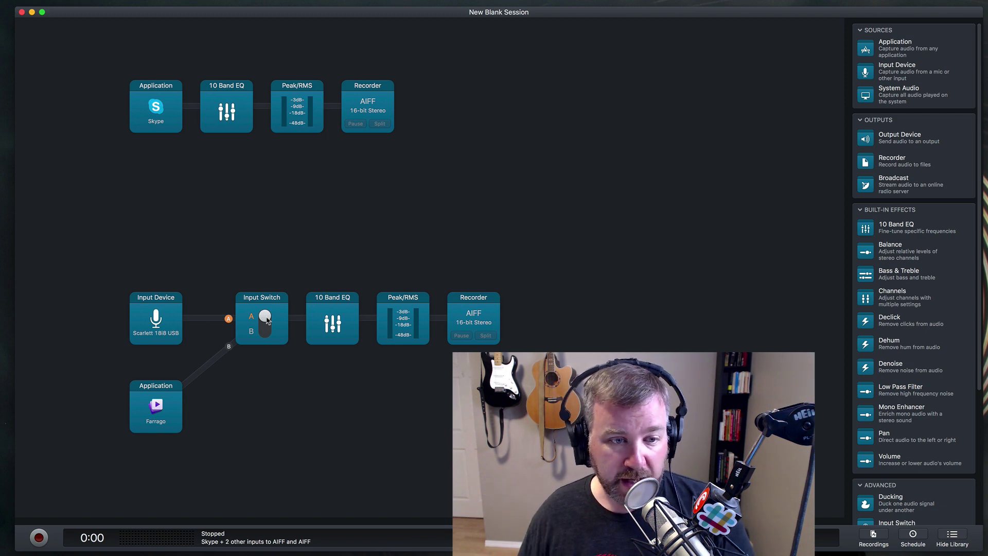
left_click(266, 322)
left_click(266, 322)
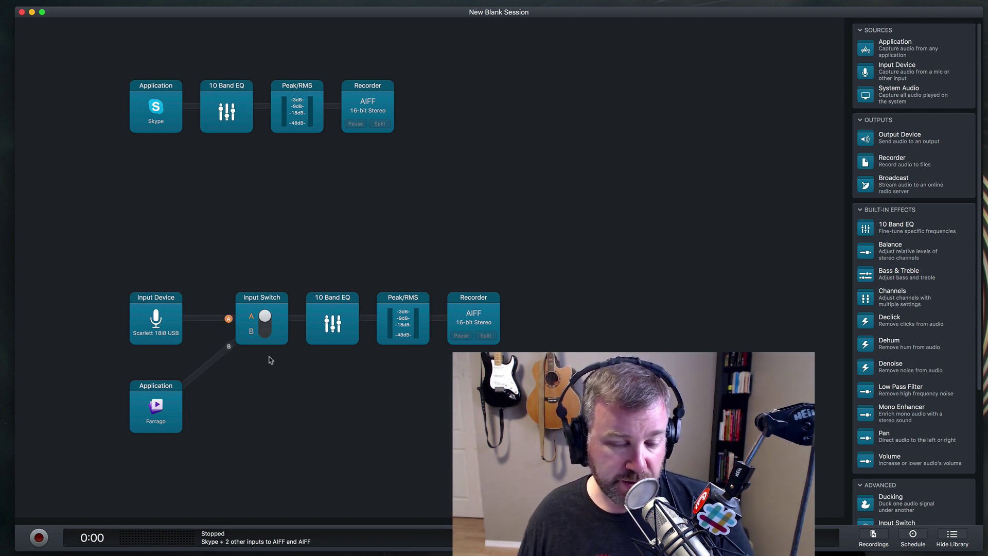
left_click(266, 322)
left_click(266, 322)
left_click(266, 299)
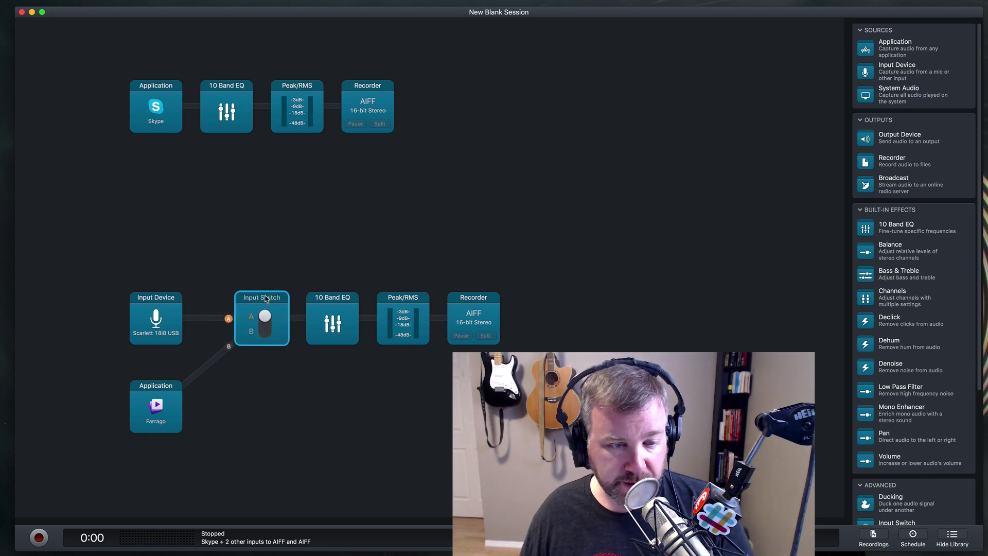
Insert Volume effects after the 10 Band EQ on the Skype and microphone chains
left_click(391, 257)
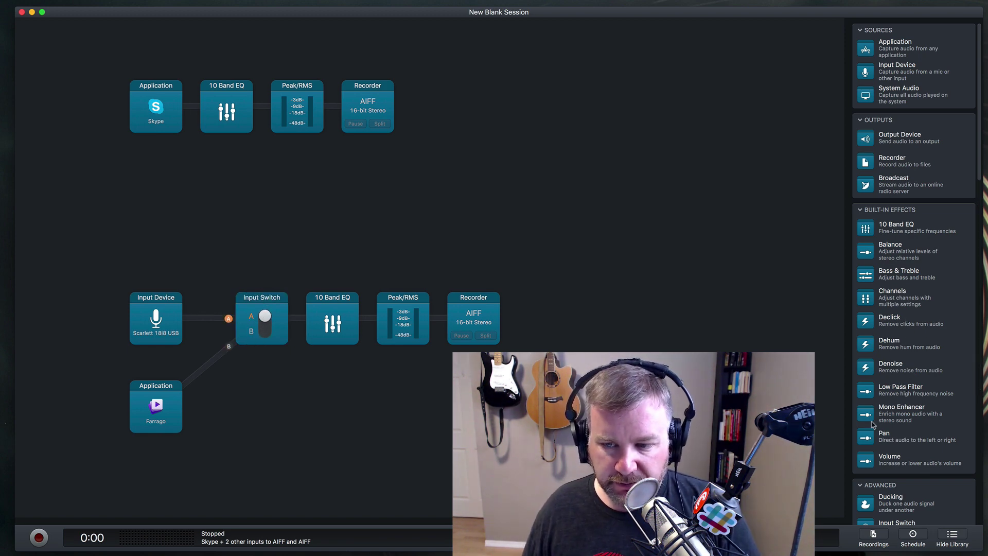
left_click_drag(867, 460, 354, 146)
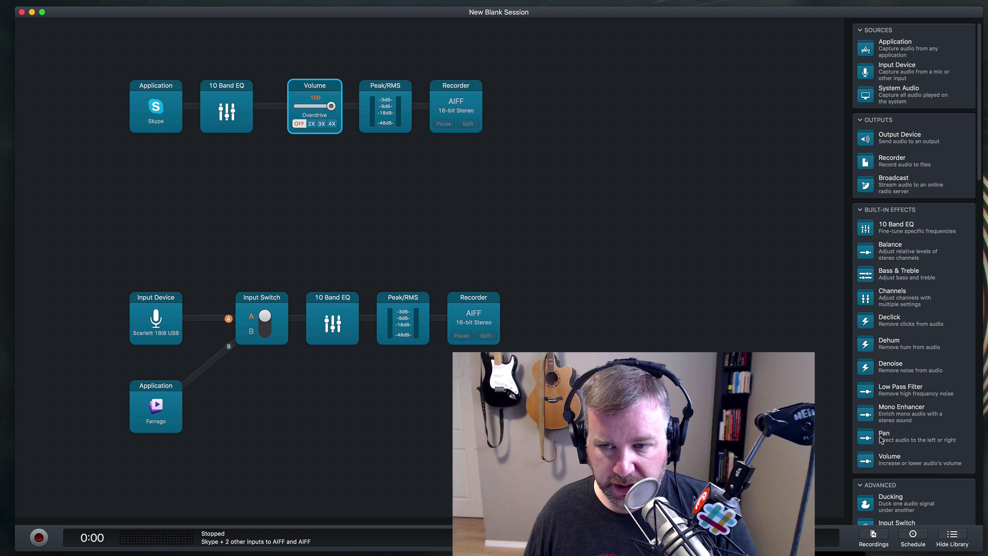
left_click_drag(864, 463, 414, 323)
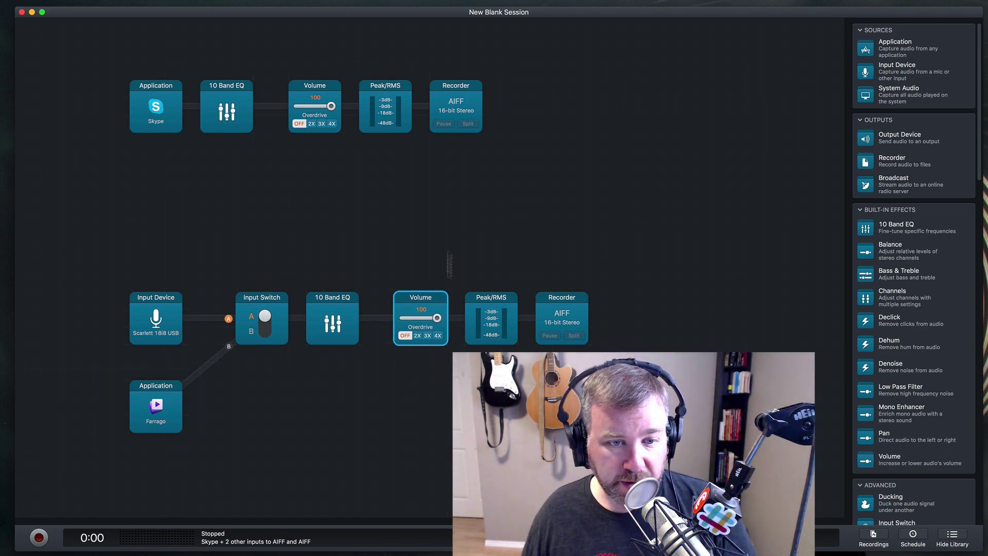
left_click(453, 200)
scroll(916, 273, "down", 15)
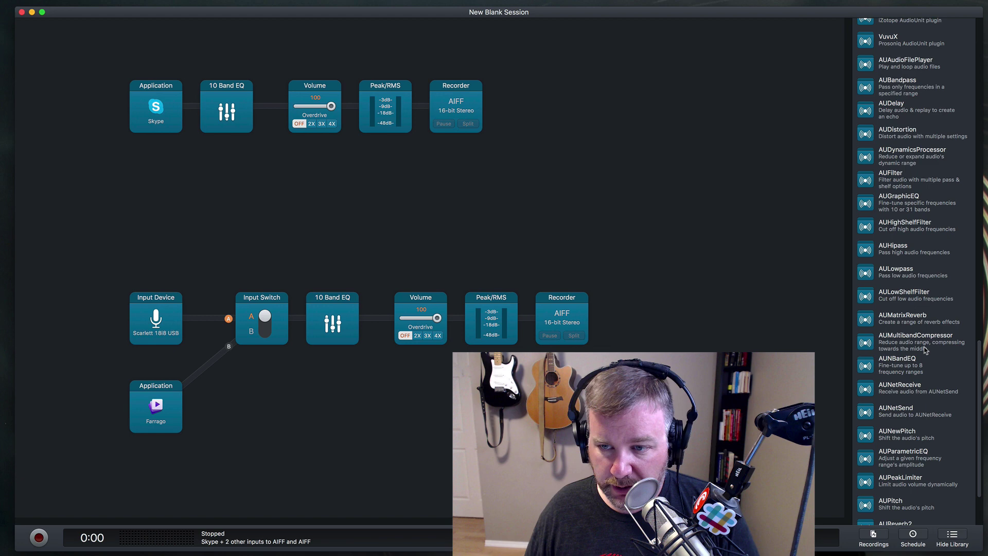
Insert AUDynamicsProcessor ahead of the EQ on the microphone chain, then the Skype chain
scroll(918, 327, "up", 3)
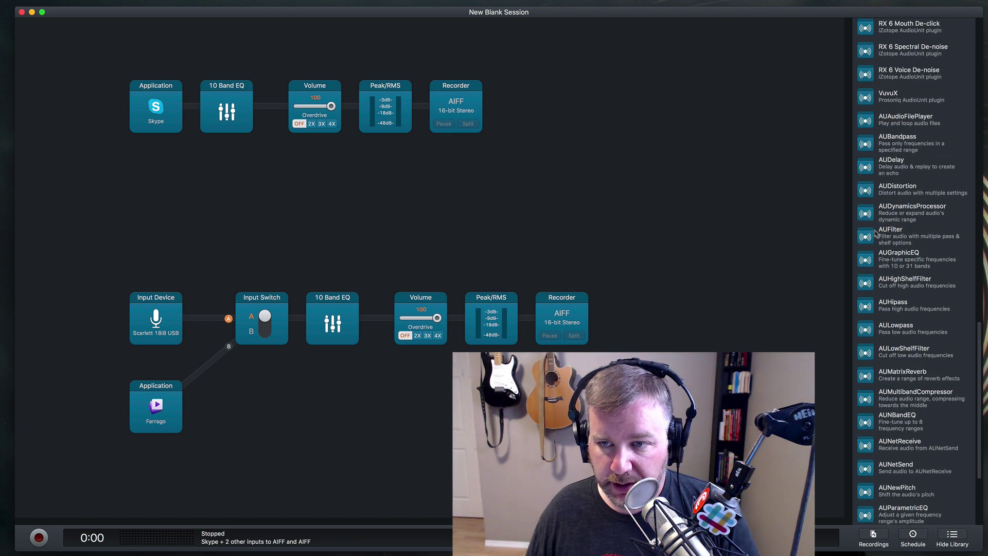
left_click_drag(866, 214, 334, 321)
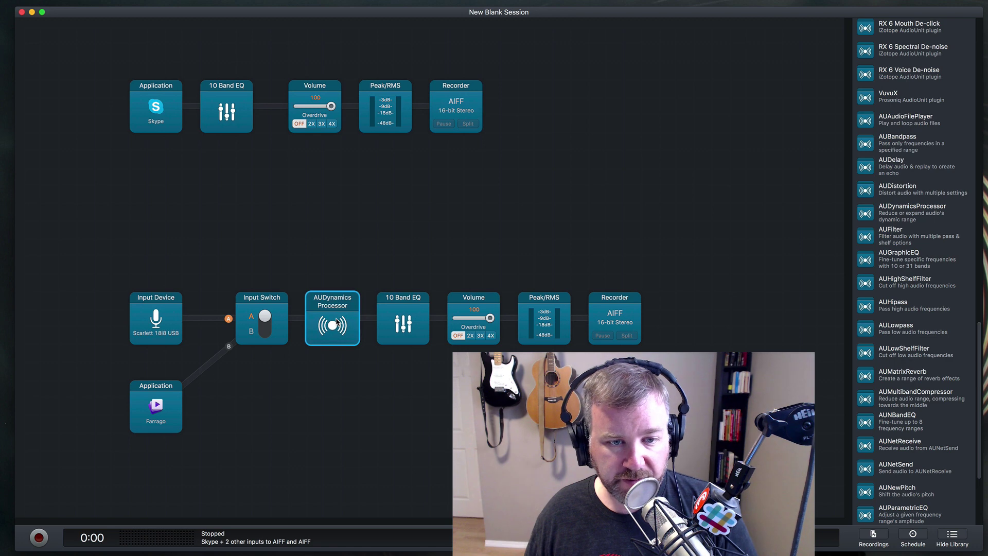
left_click(336, 322)
left_click(336, 321)
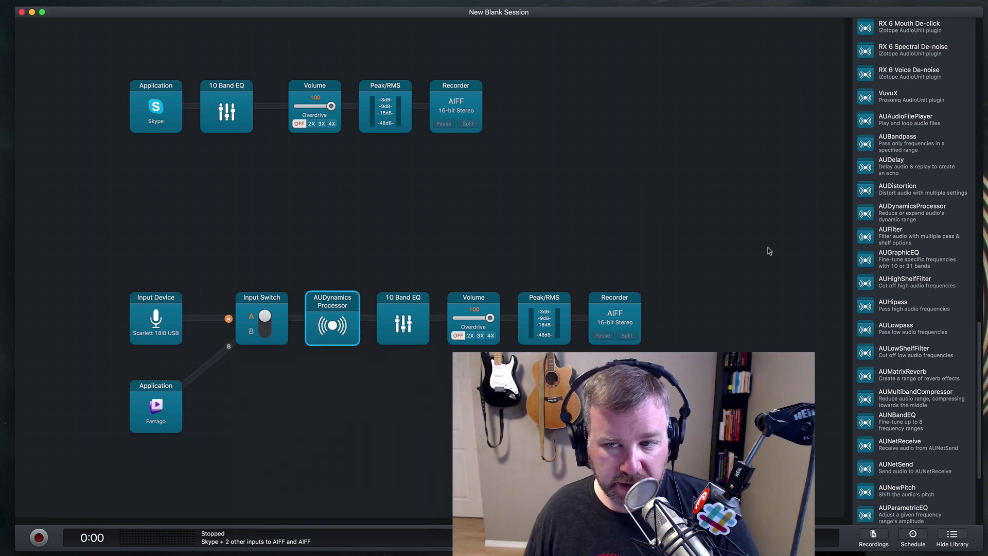
left_click_drag(865, 216, 245, 110)
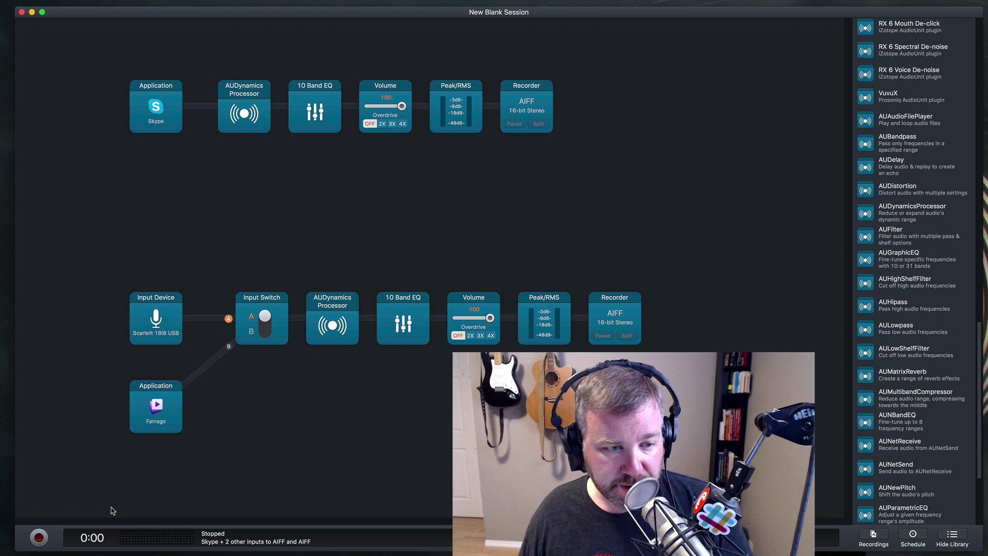
Start recording, then flip the Input Switch to B so Farrago feeds the mic chain
left_click(44, 537)
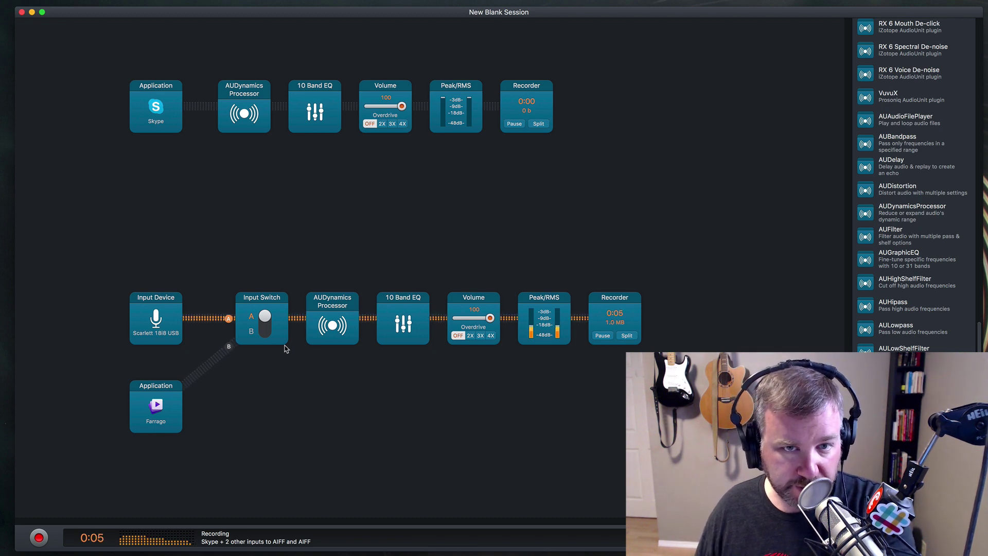
left_click(265, 317)
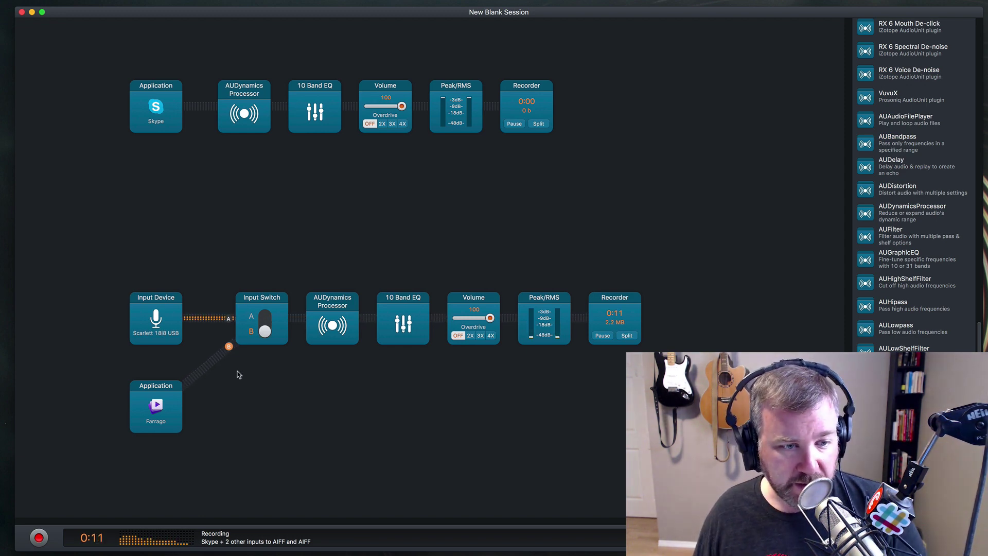
Trigger Farrago's Funky Loop with hotkey 2 to feed the recording, then return to Audio Hijack
key("super+Tab")
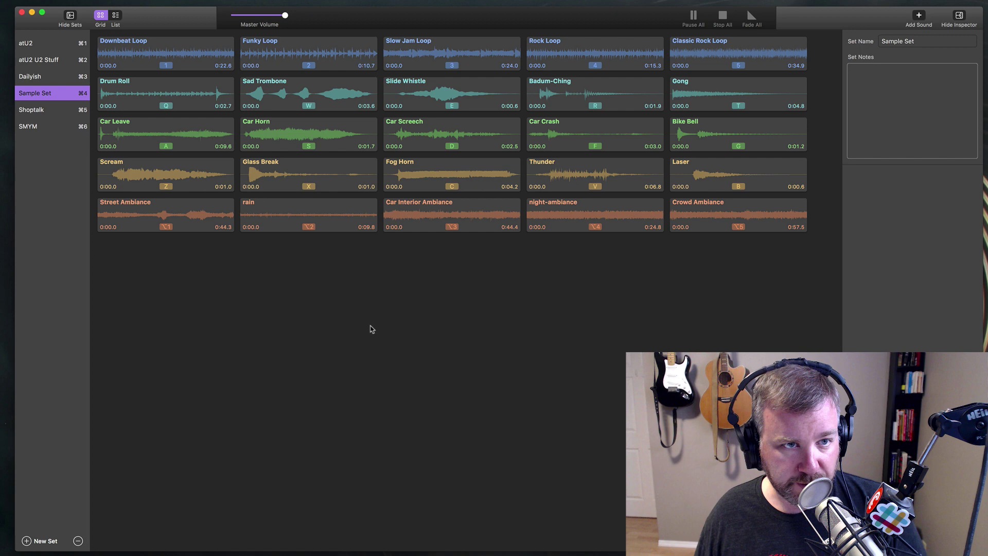
key("2")
key("super+Tab")
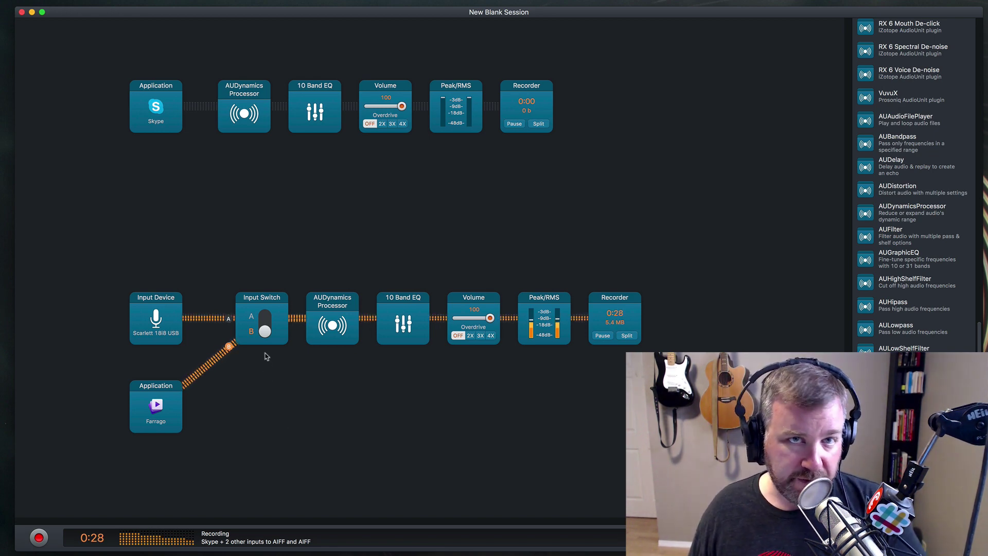
Flip the mic chain's Input Switch back to A (Scarlett) and stop recording with Cmd-R
left_click(267, 330)
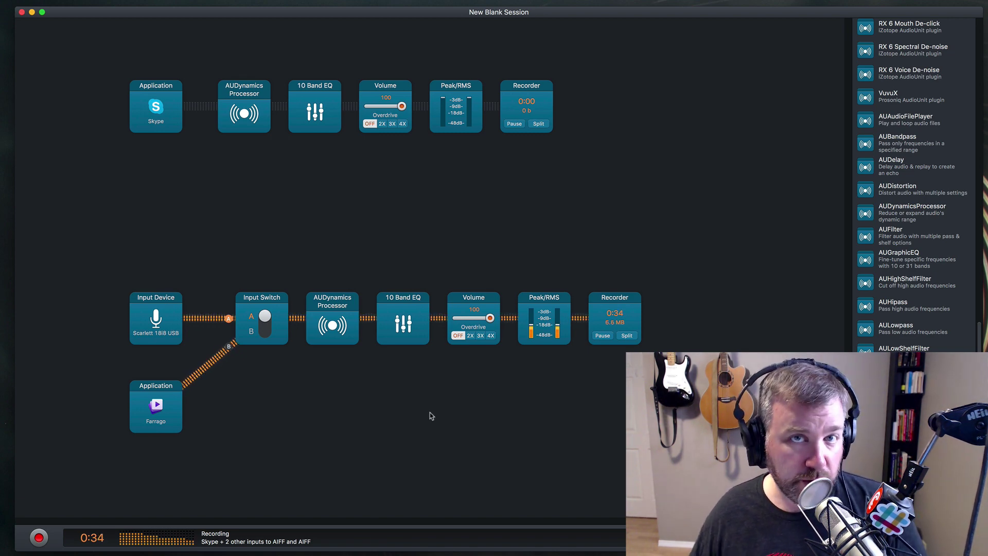
key("super+r")
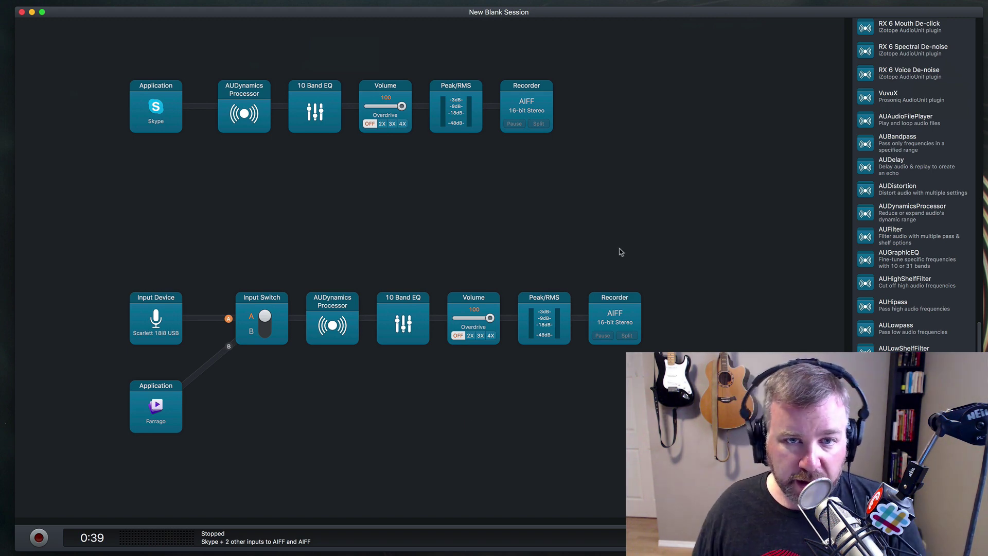
scroll(889, 196, "up", 10)
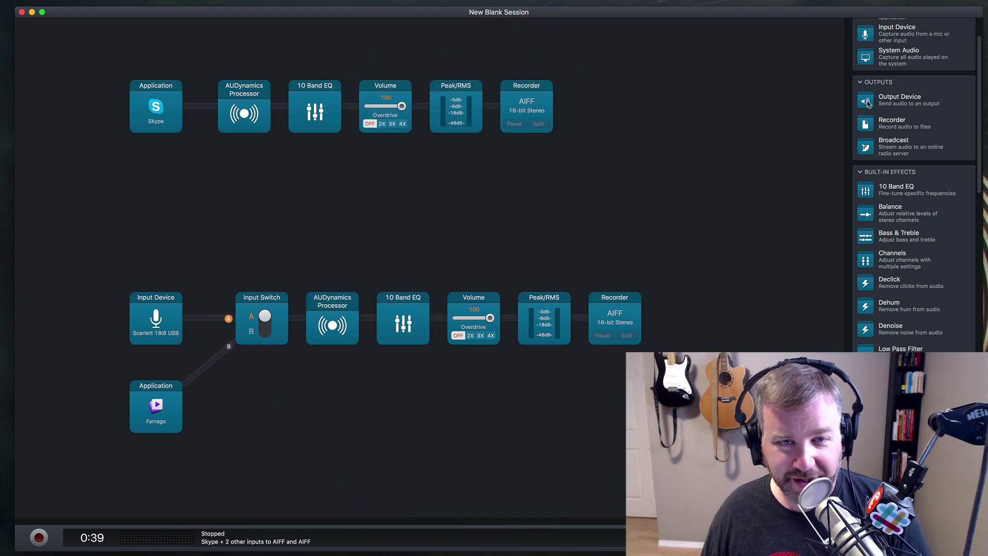
Add a Scarlett 18i8 USB Output Device before the recorders, start recording, and disable the mic chain's output
left_click_drag(868, 102, 537, 110)
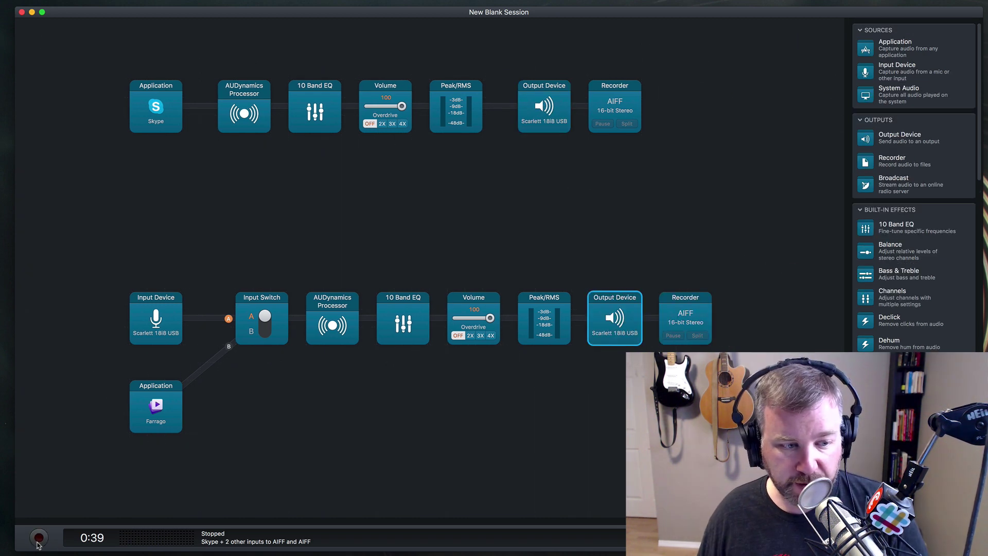
left_click(38, 541)
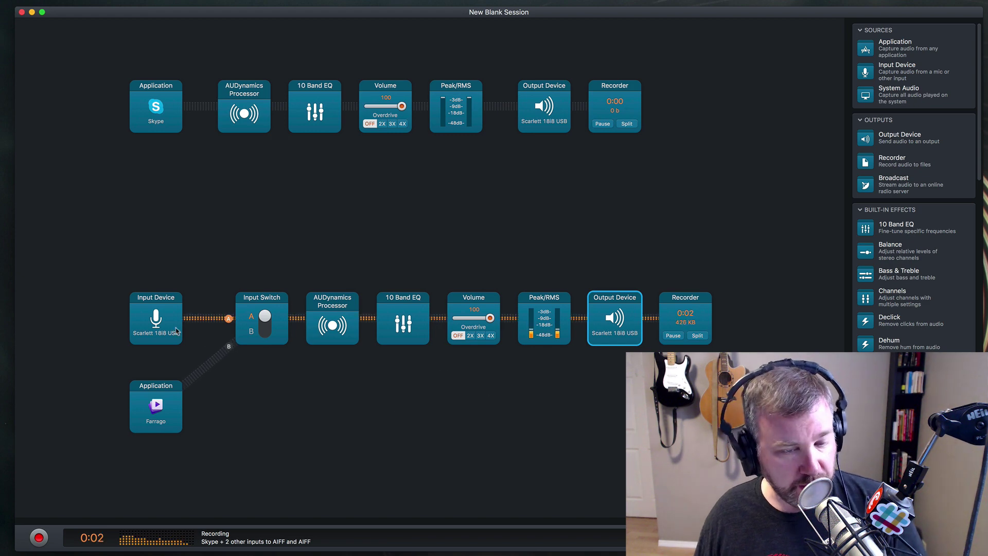
left_click(611, 330)
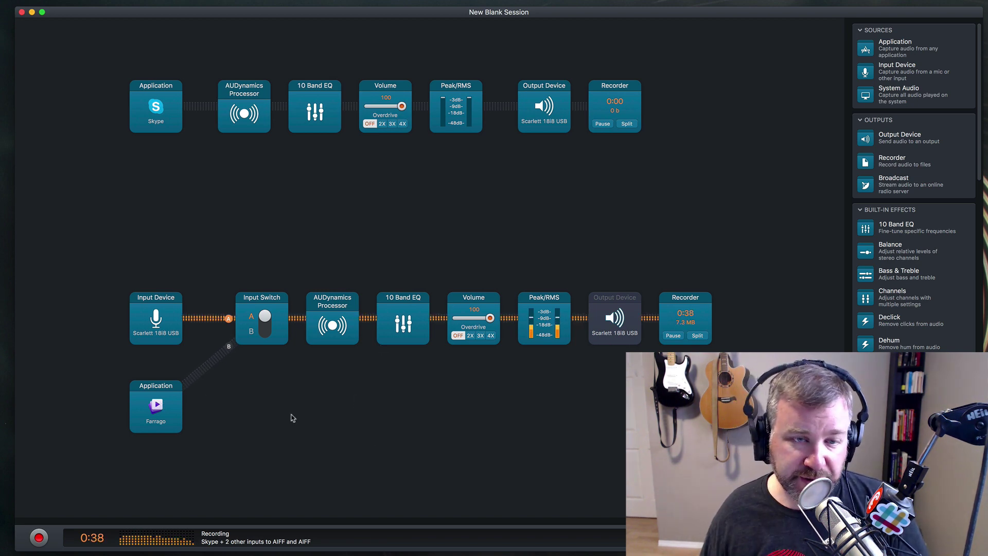
Switch the mic chain's Input Switch to B (Farrago) and play Funky Loop into it
left_click(157, 417)
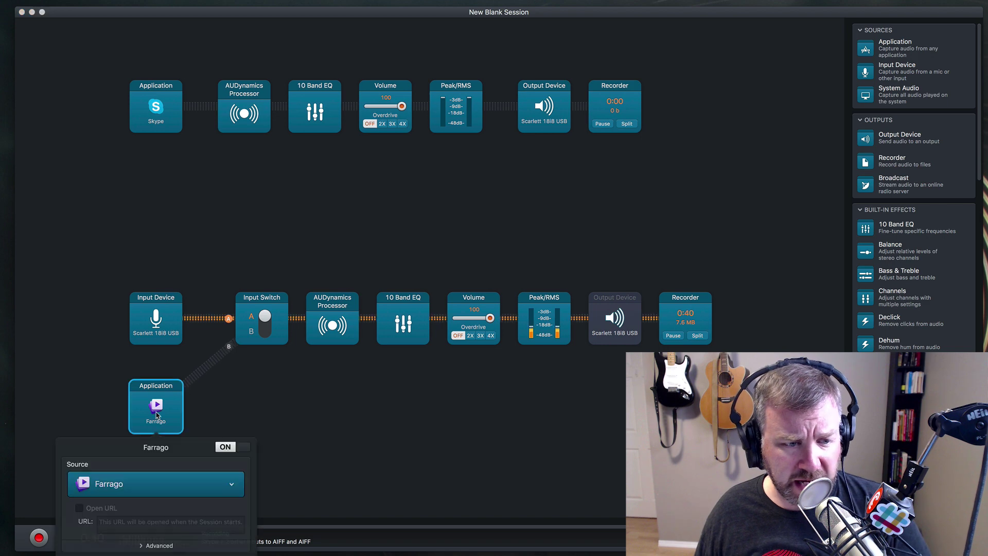
left_click(158, 324)
left_click(290, 369)
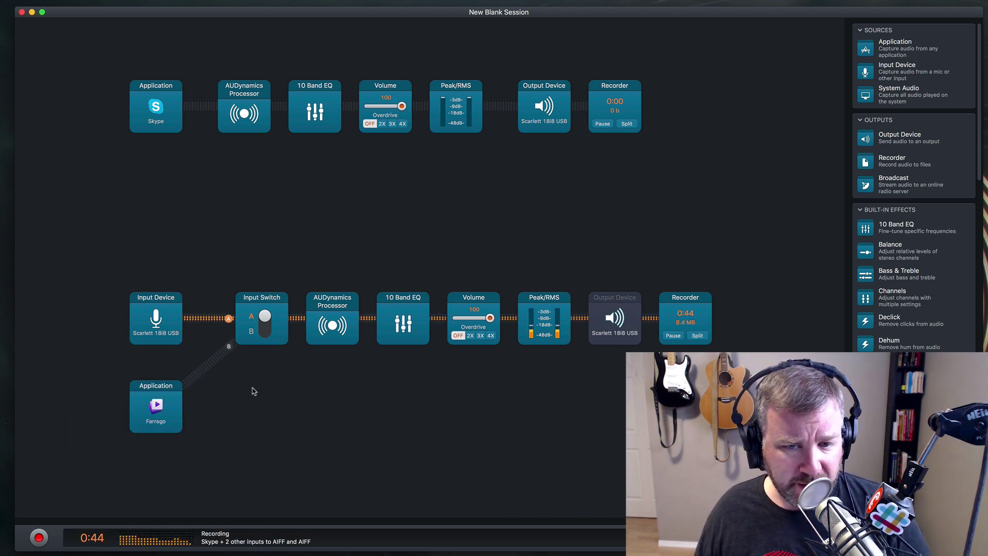
left_click(266, 324)
key("super+Tab")
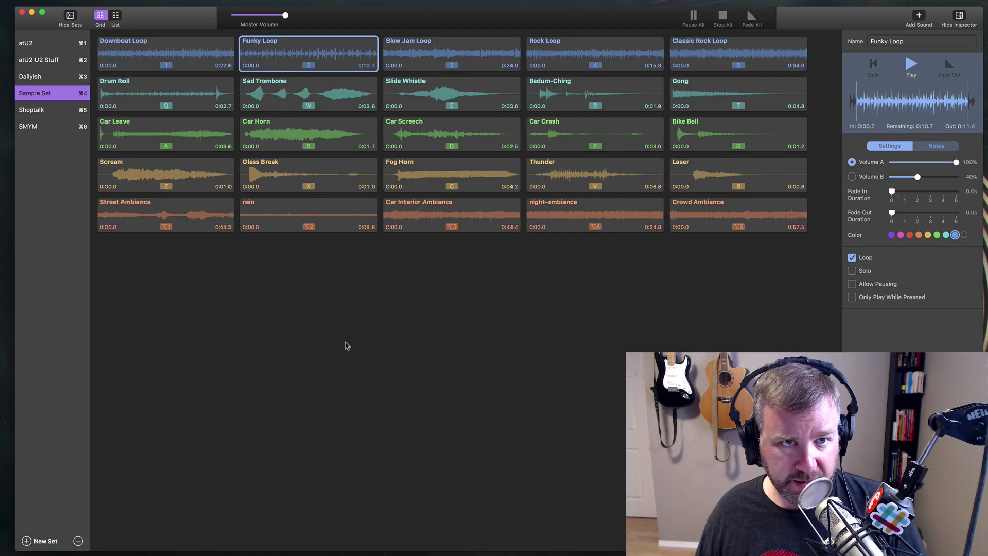
key("2")
key("super+Tab")
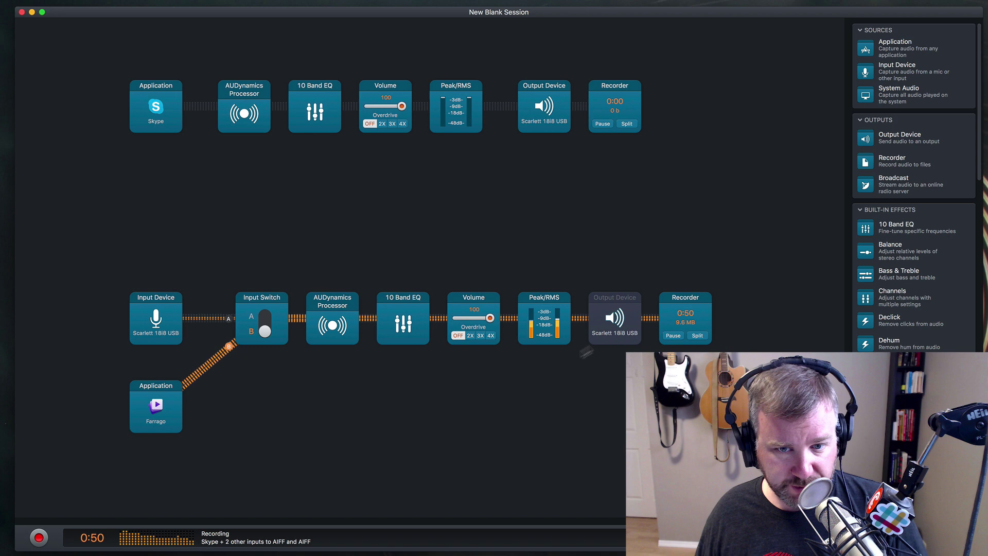
Turn the mic chain's Output Device block back on and play Farrago through it
right_click(618, 327)
left_click(657, 332)
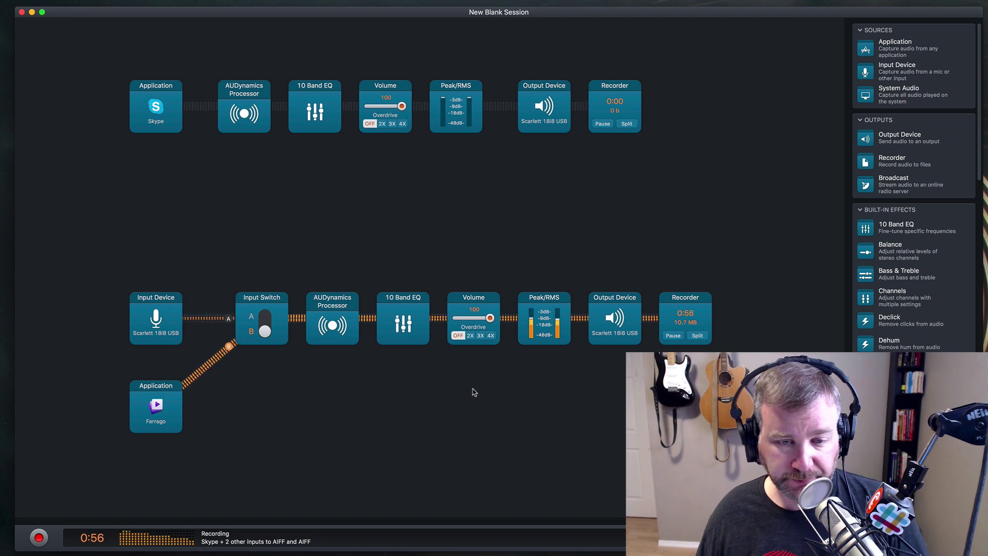
key("super+Tab")
key("super+Tab")
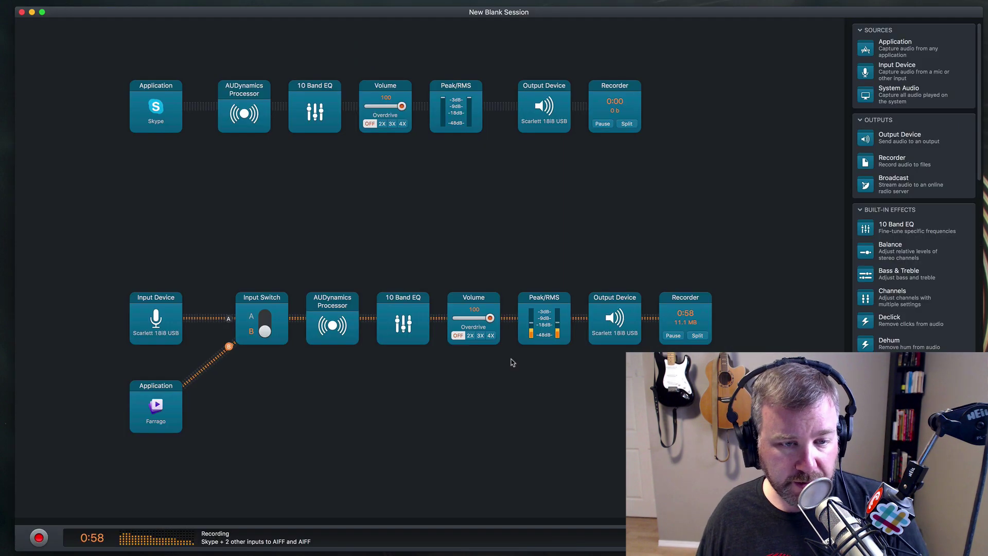
Return the Input Switch to A and turn the mic chain's Output Device block off
left_click(266, 330)
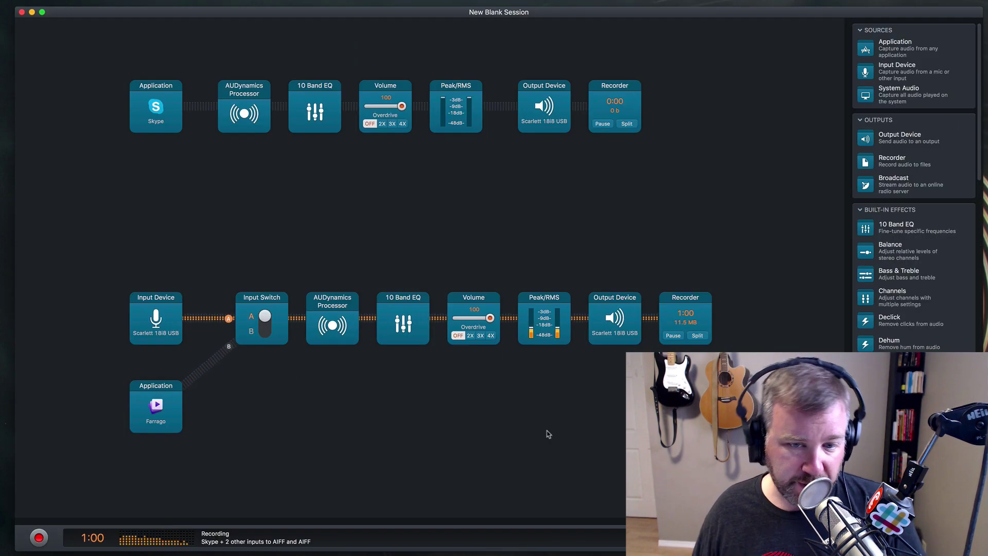
right_click(620, 324)
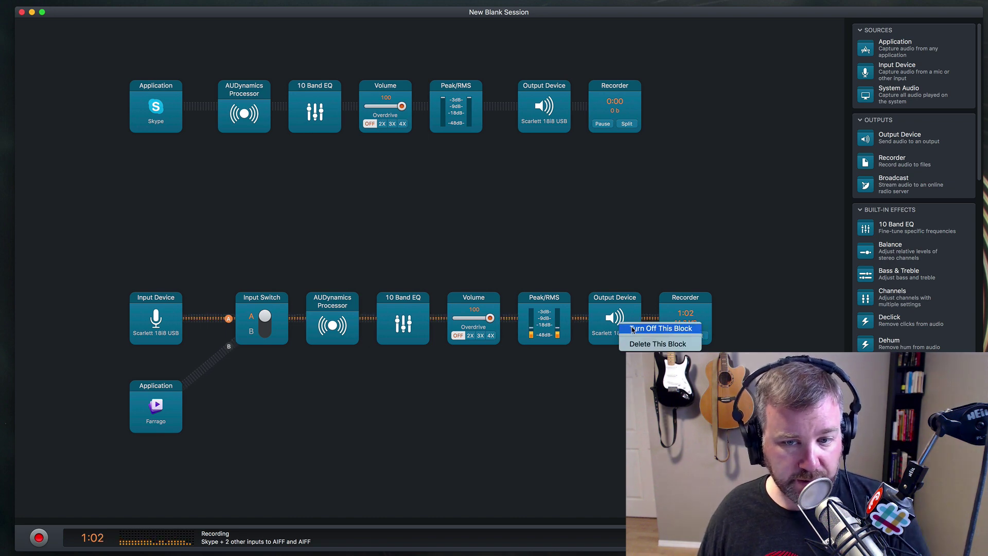
left_click(633, 330)
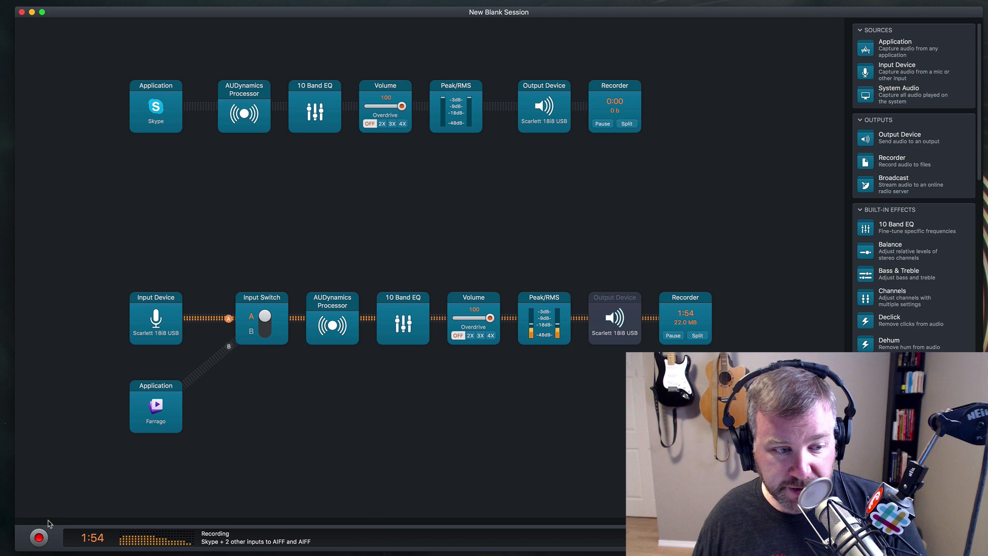
Stop recording; set the Skype source to fill playback gaps with silence and exclude audio input
key("super+r")
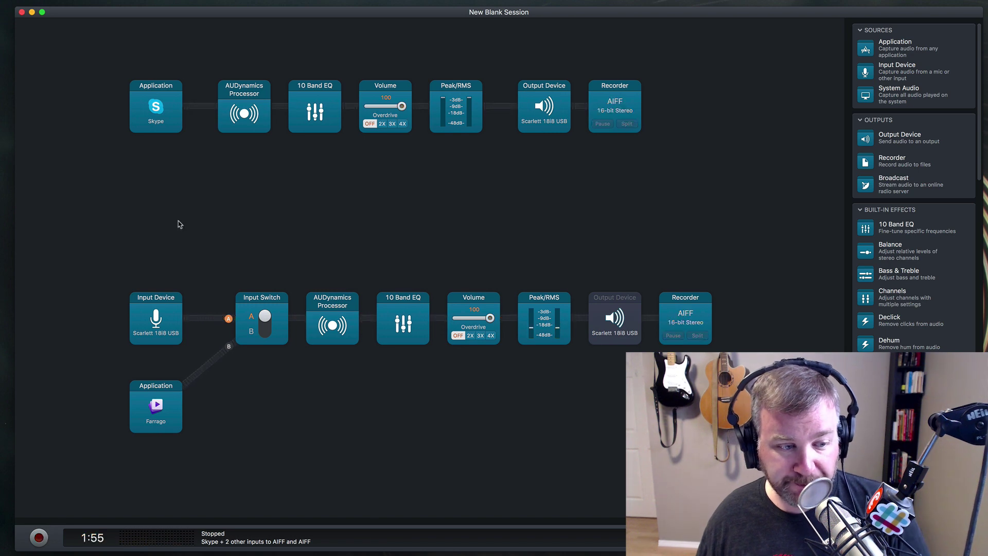
left_click(160, 126)
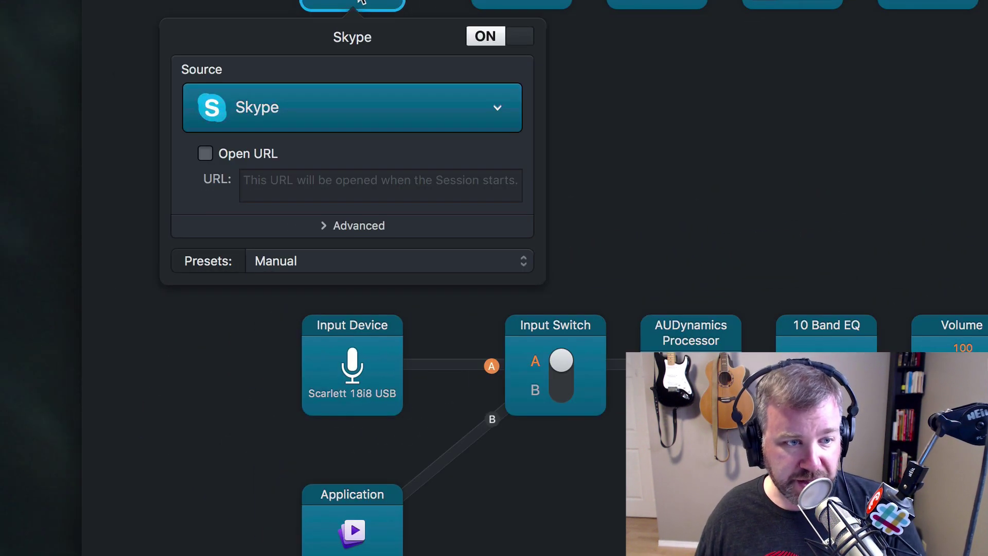
left_click(366, 226)
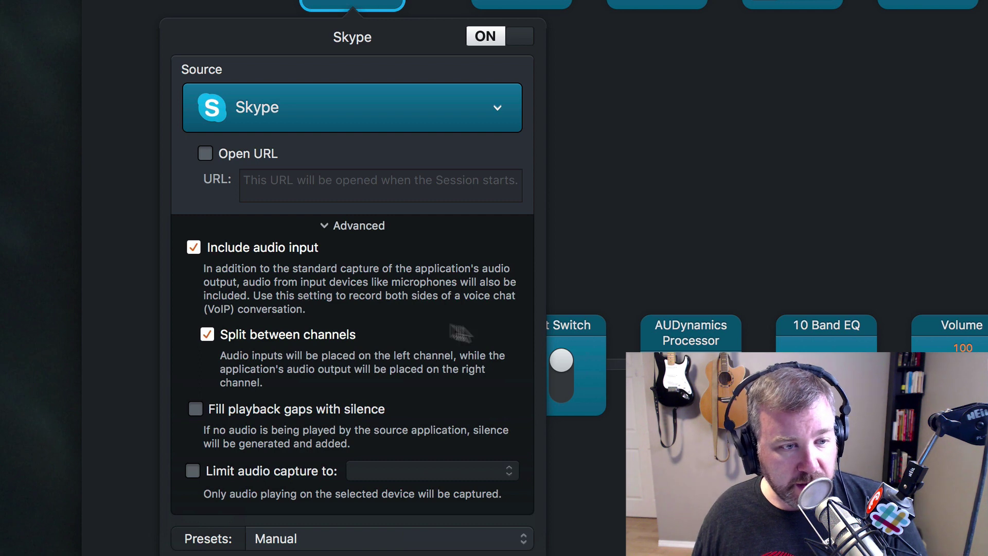
left_click(234, 410)
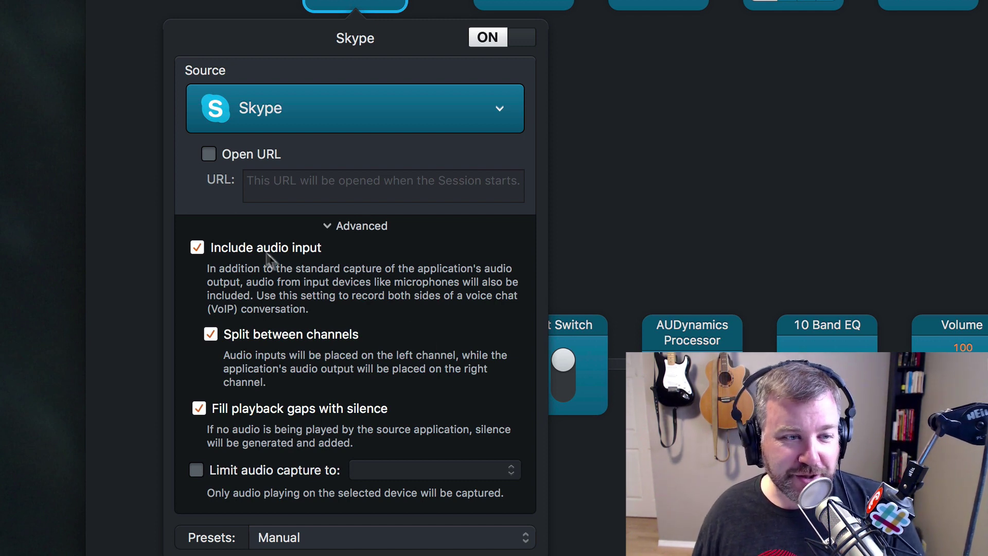
left_click(197, 248)
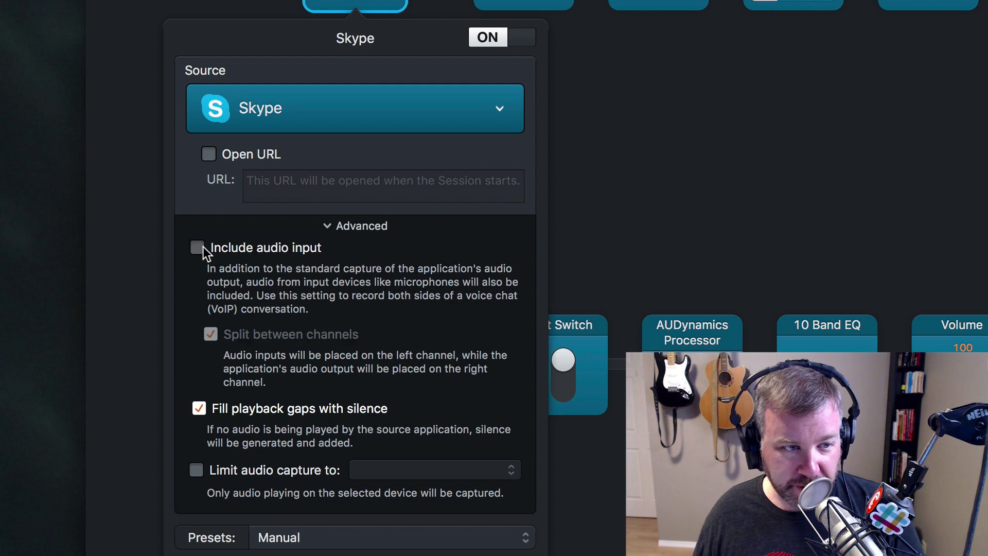
left_click(652, 190)
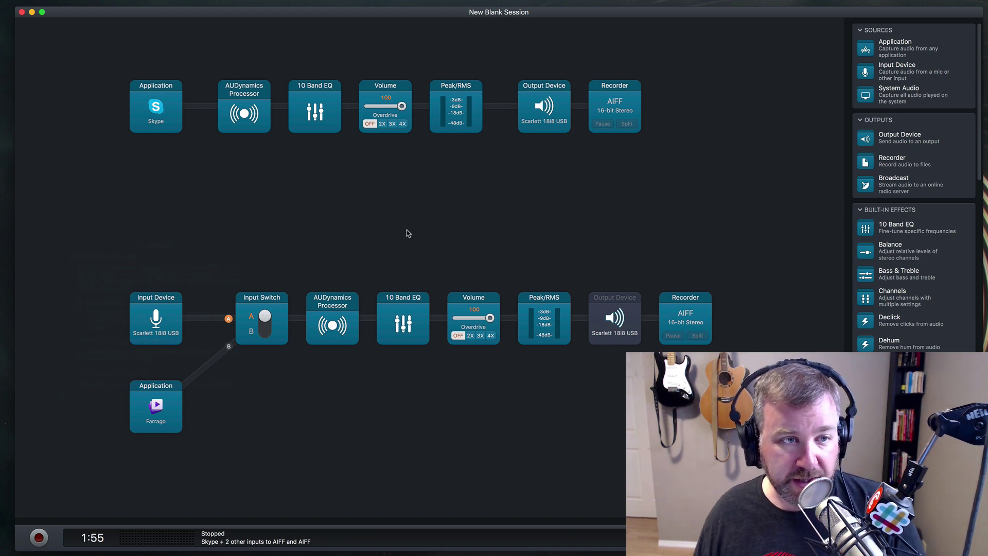
Start recording and test the mic chain's volume around 51 with 2X overdrive on then off
left_click(40, 538)
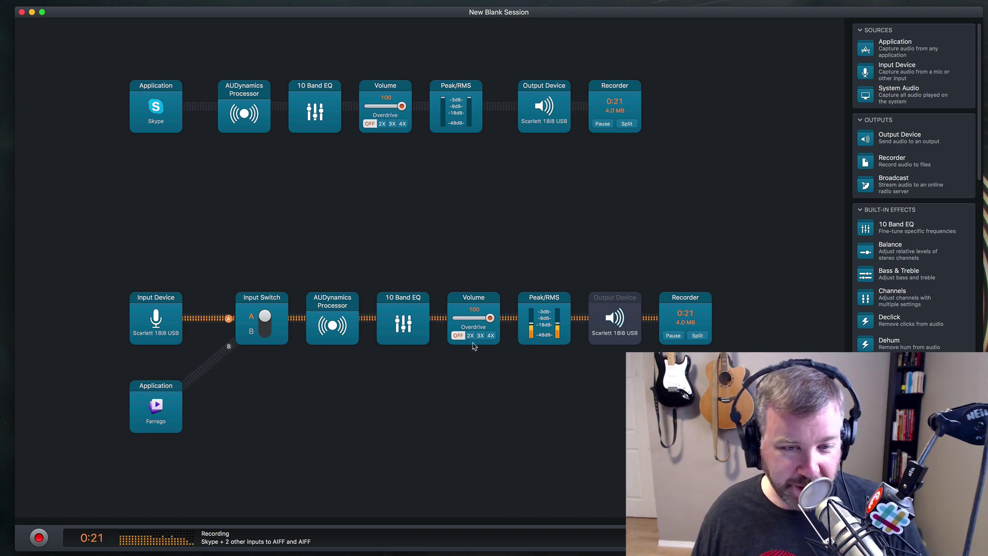
mouse_move(490, 318)
left_mouse_down()
mouse_move(474, 320)
mouse_move(496, 322)
left_mouse_up()
left_click(471, 335)
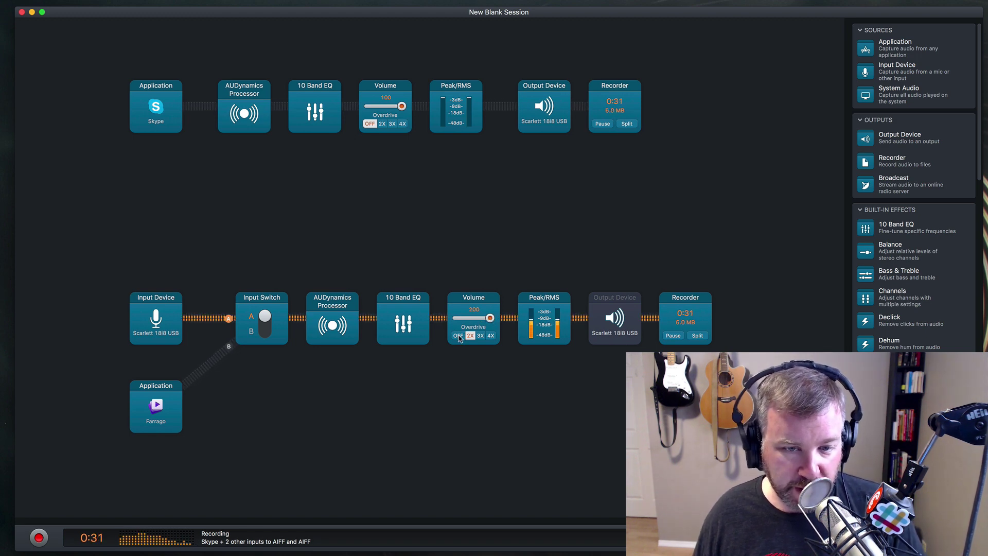
left_click(459, 336)
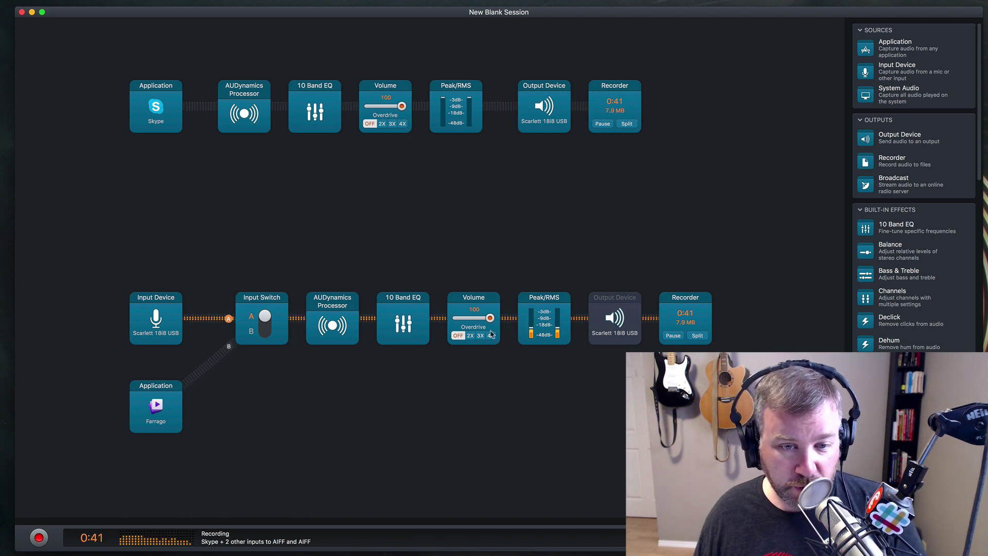
mouse_move(491, 317)
left_mouse_down()
mouse_move(458, 319)
mouse_move(491, 318)
left_mouse_up()
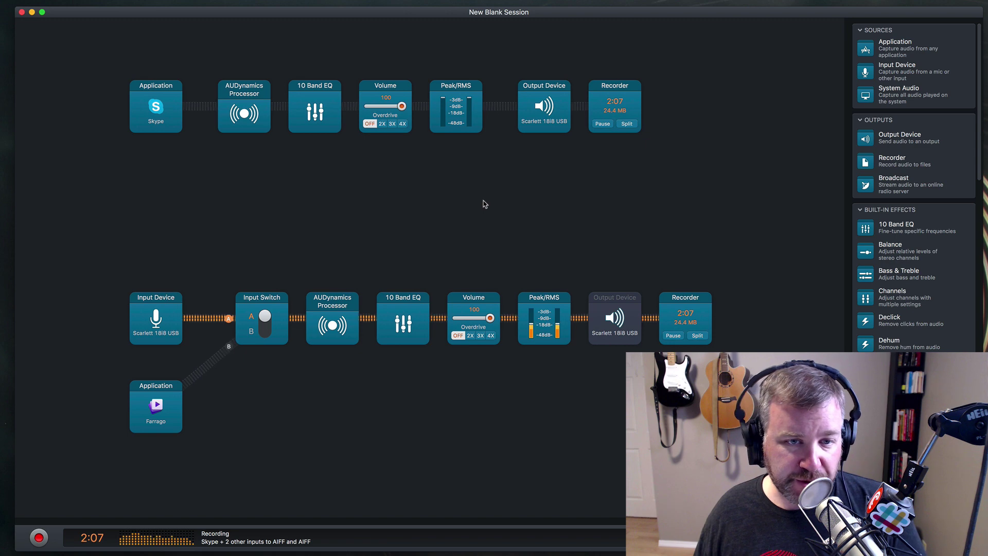
key("super+Tab")
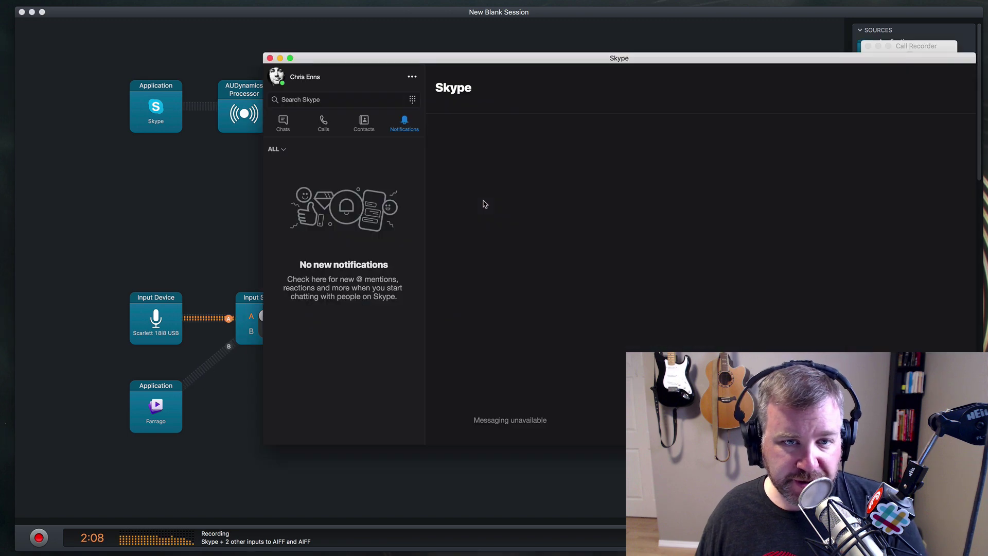
In Skype's Audio & Video Settings, set the microphone to Scarlett 18i8 USB
left_click(414, 78)
left_click(456, 94)
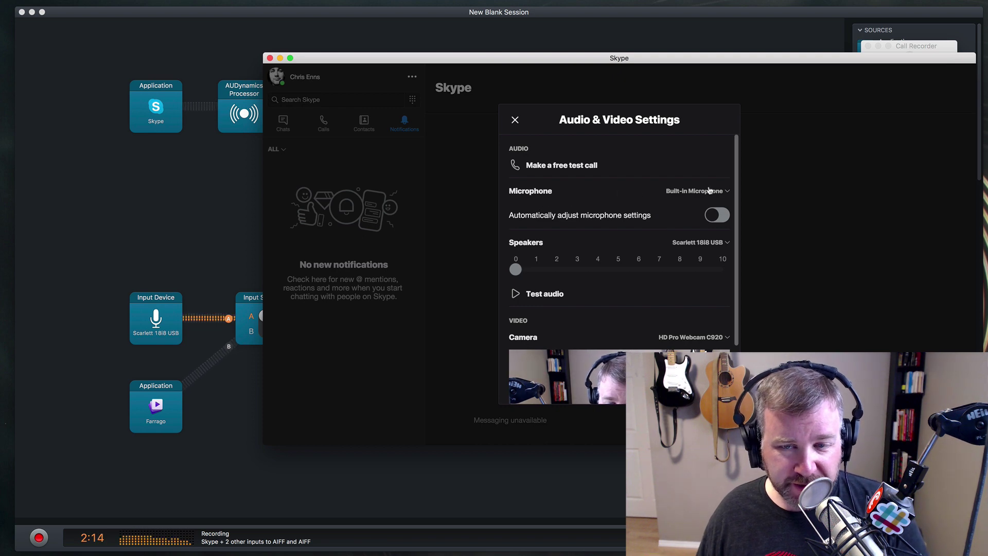
left_click(709, 191)
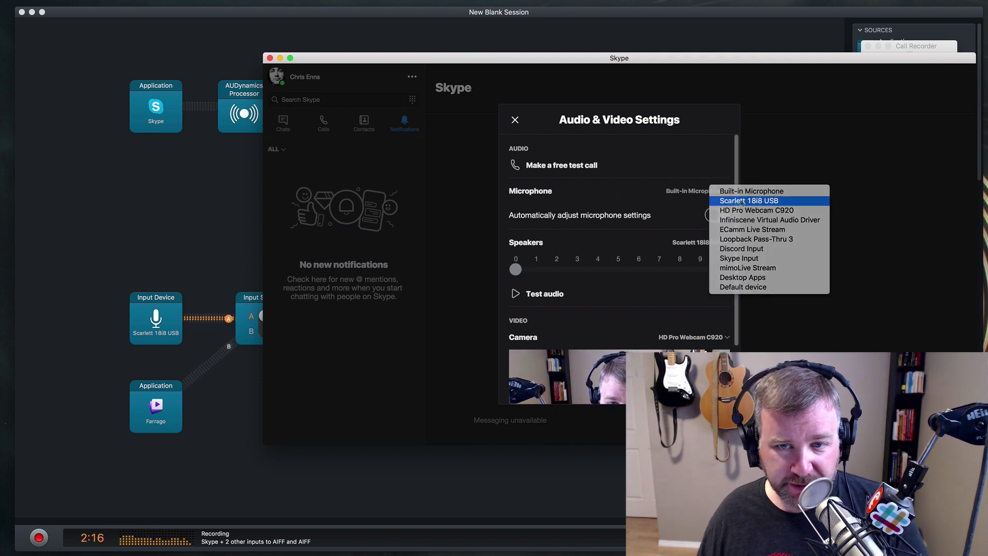
left_click(741, 202)
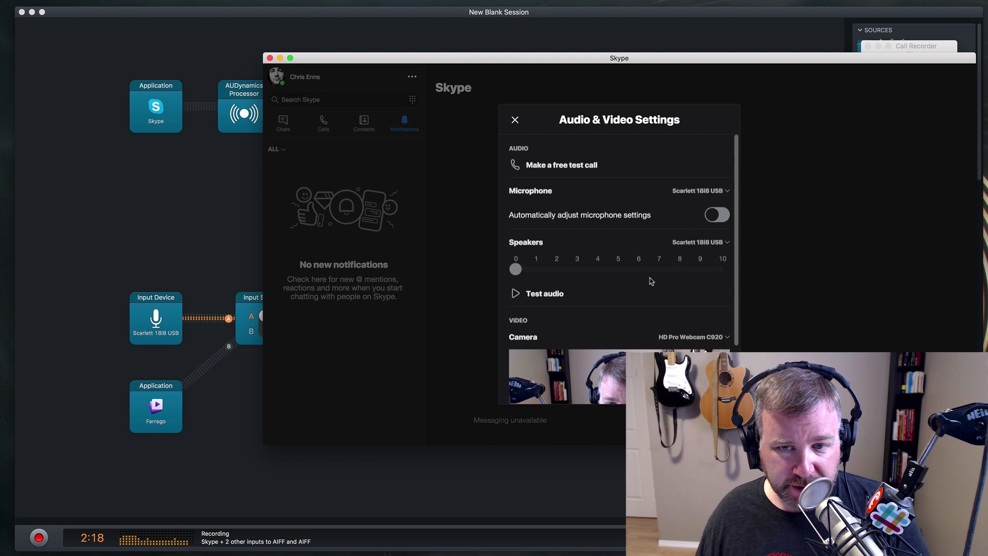
scroll(651, 281, "down", 3)
scroll(658, 241, "up", 3)
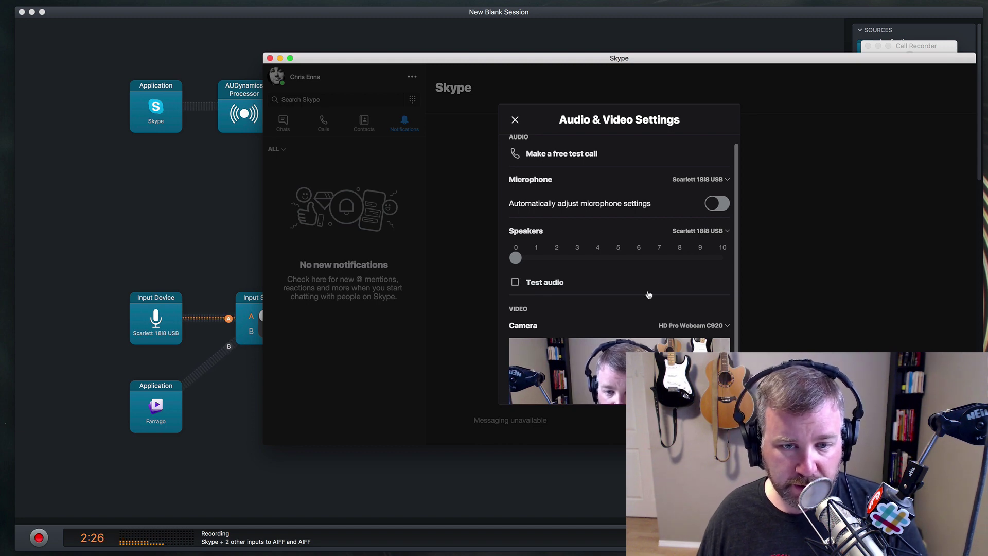
Raise Skype's speaker volume to about 6 and run the audio test while watching Audio Hijack levels
left_click(628, 259)
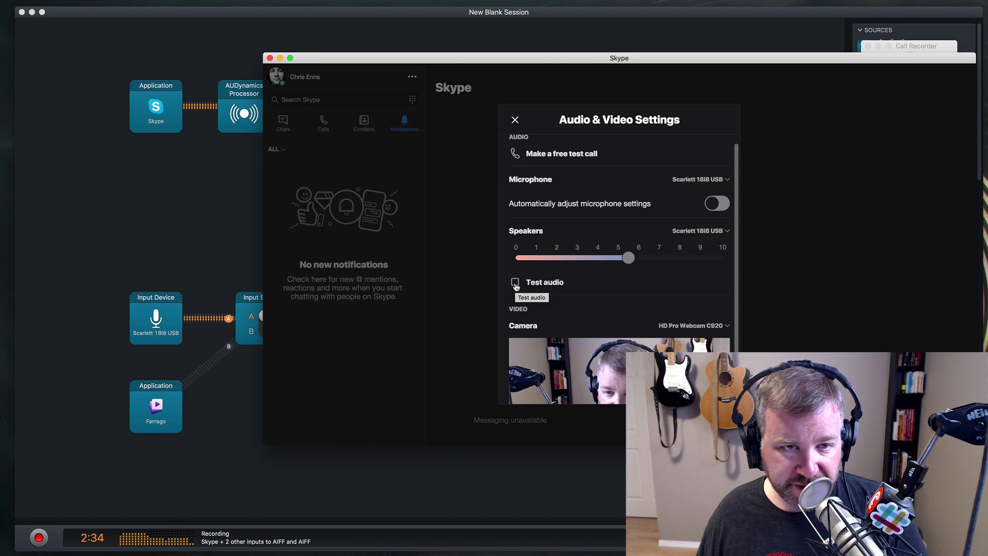
key("super+Tab")
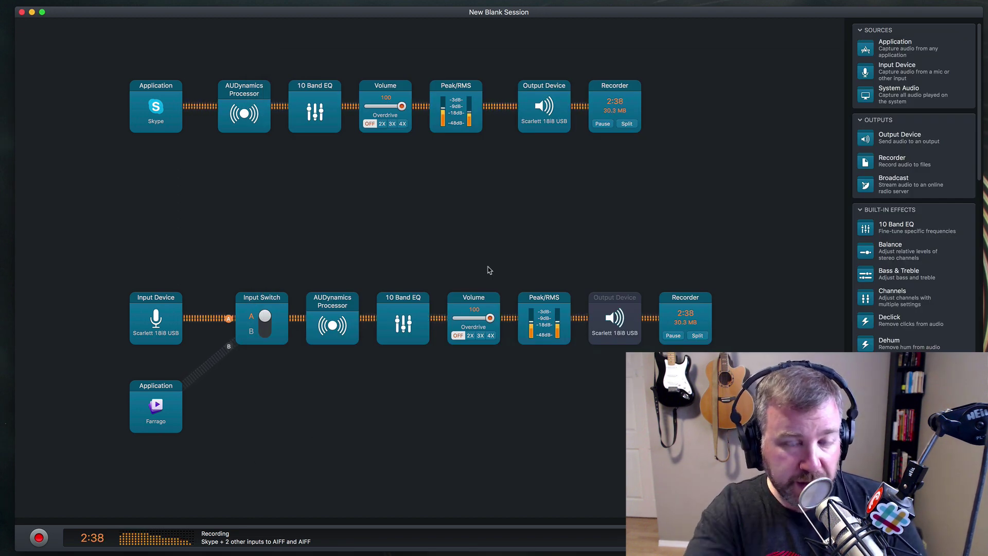
key("super+Tab")
left_click(214, 187)
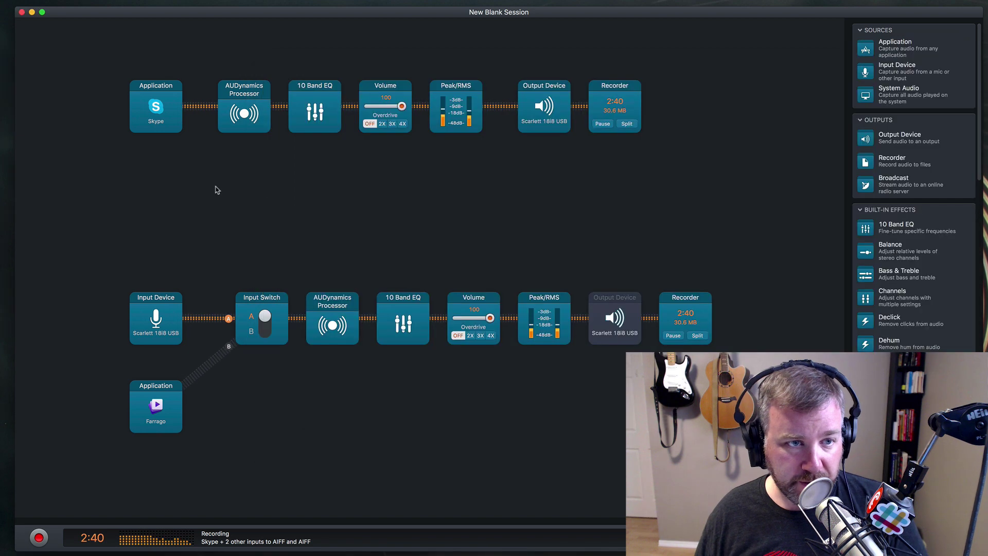
key("super+Tab")
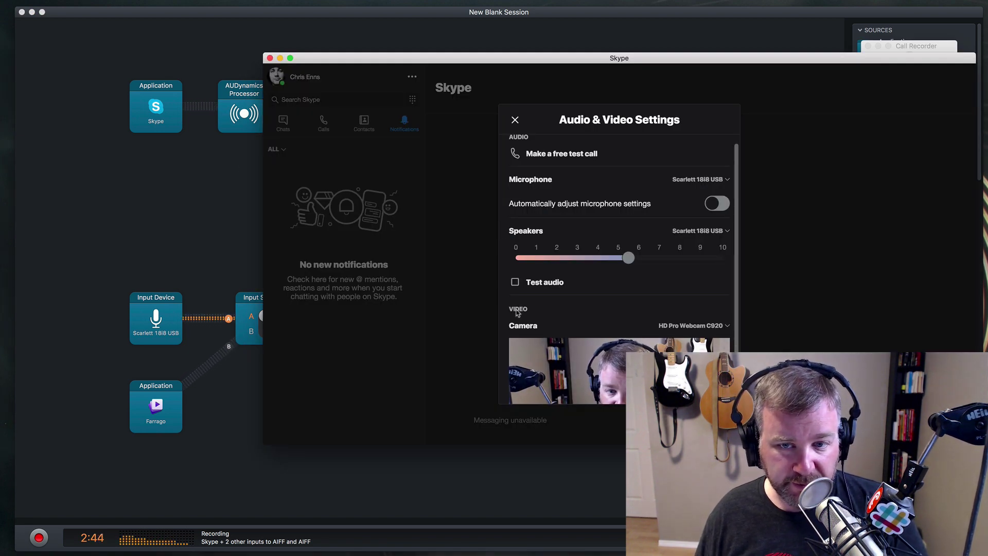
key("super+Tab")
key("super+Tab")
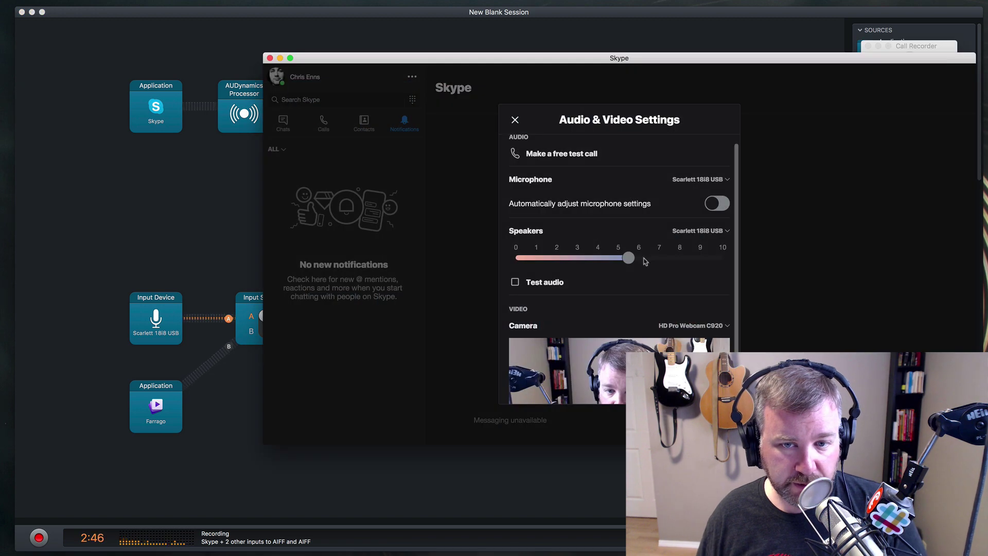
left_click_drag(626, 263, 635, 259)
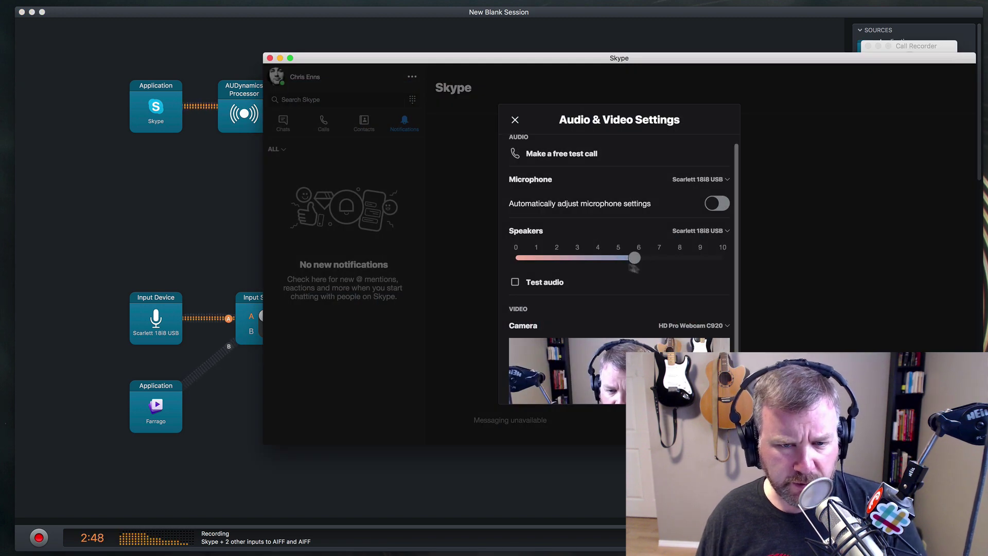
left_click(529, 286)
scroll(623, 303, "down", 2)
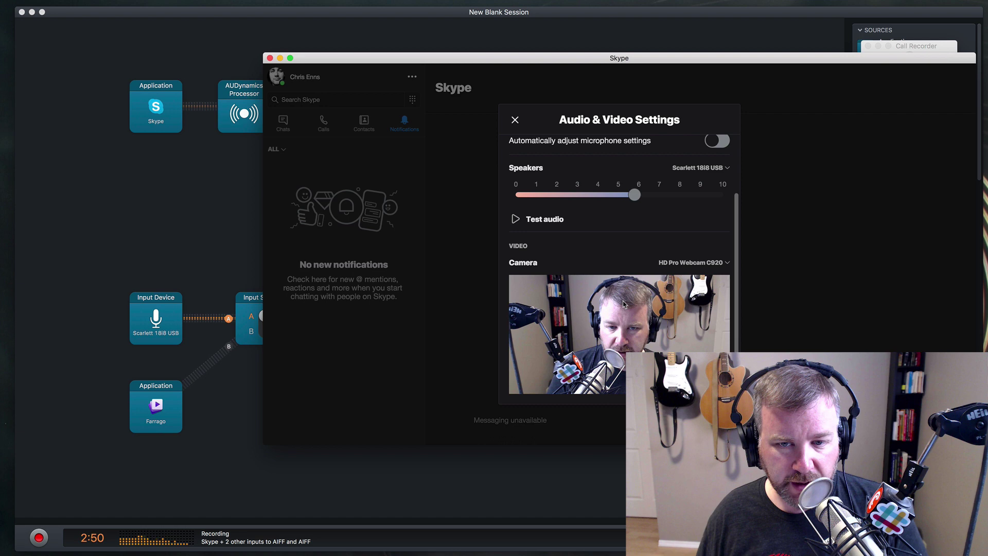
scroll(624, 305, "up", 2)
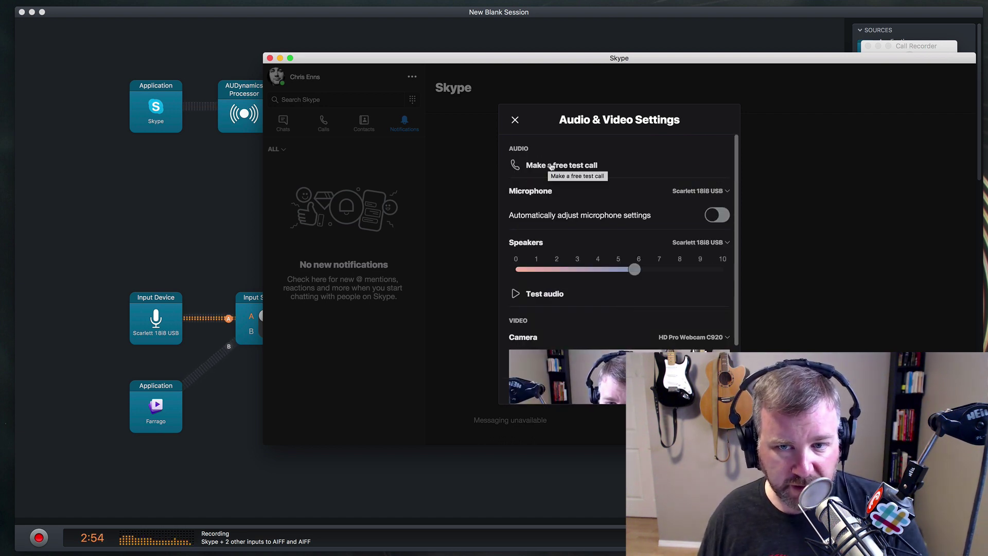
Make and end a free Skype test call, then close Audio & Video Settings
left_click(551, 165)
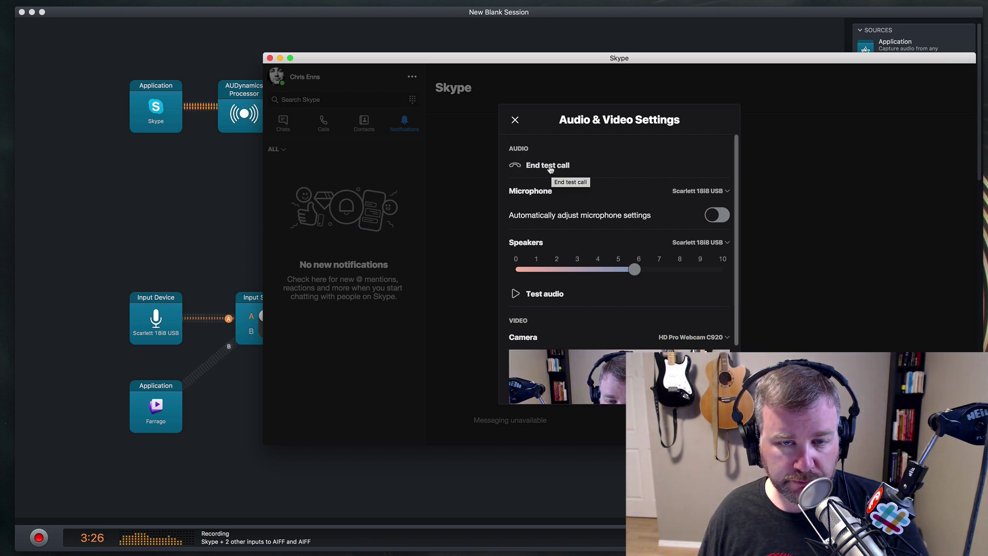
left_click(550, 168)
left_click(515, 121)
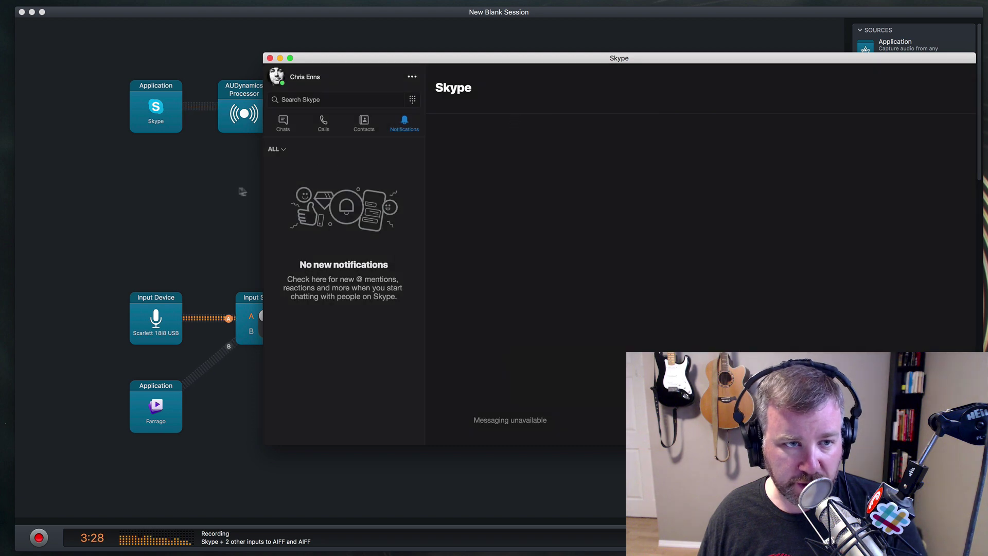
Stop the Audio Hijack recording at 3:40 and show the Recordings list
left_click(241, 191)
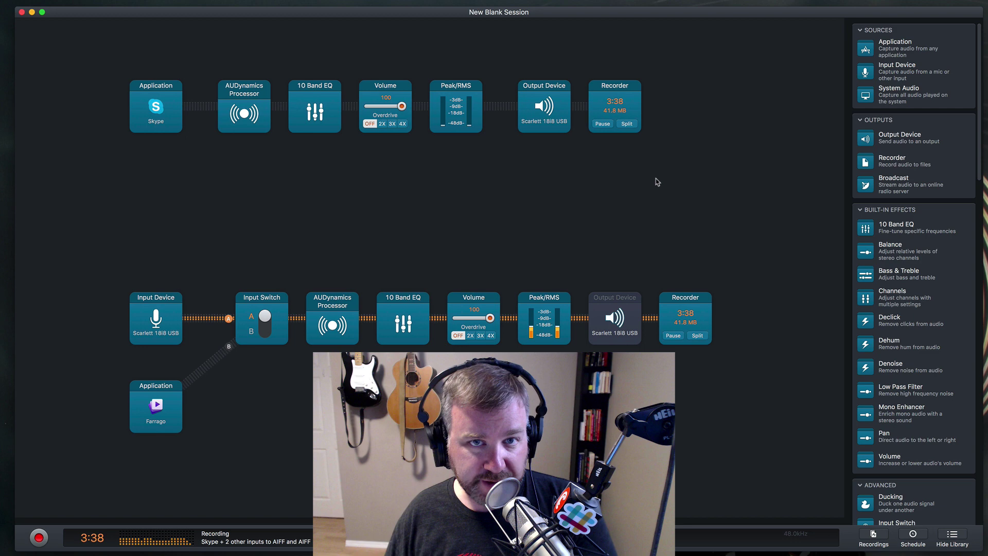
left_click(37, 545)
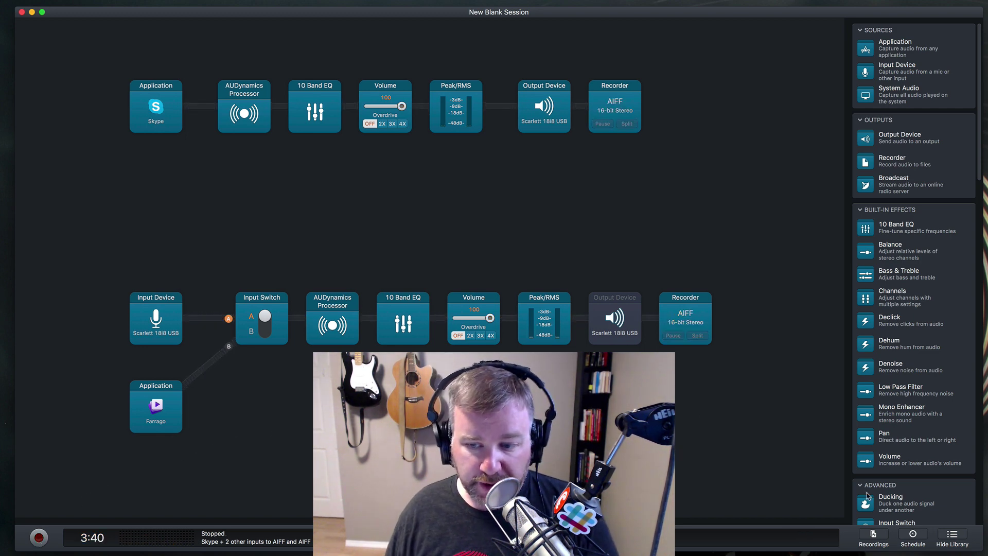
left_click(874, 538)
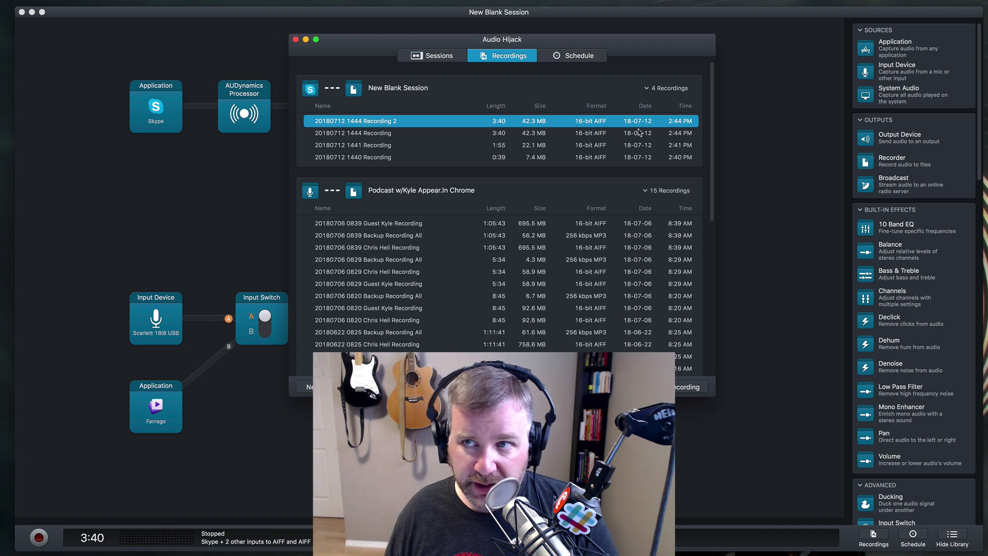
scroll(554, 133, "down", 1)
scroll(490, 127, "up", 1)
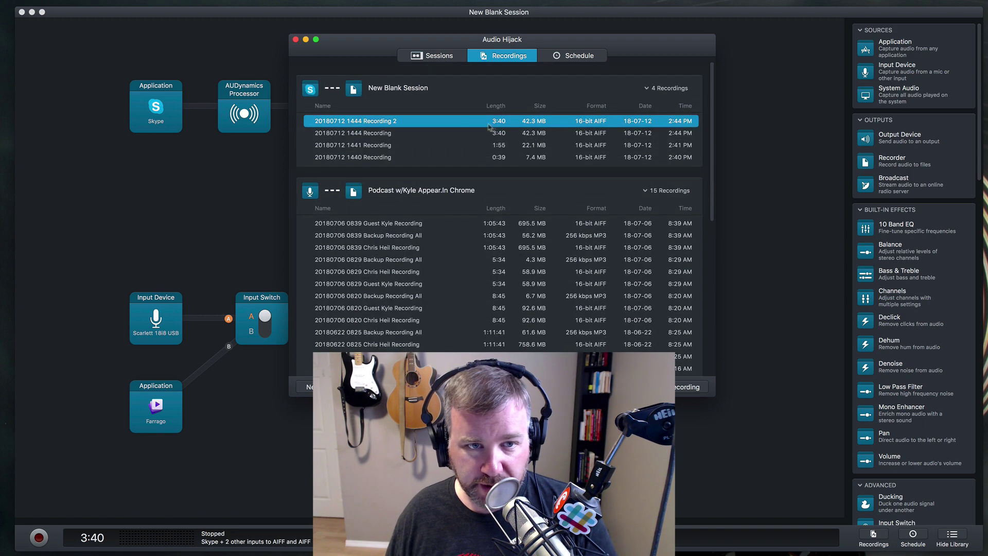
left_click(387, 123)
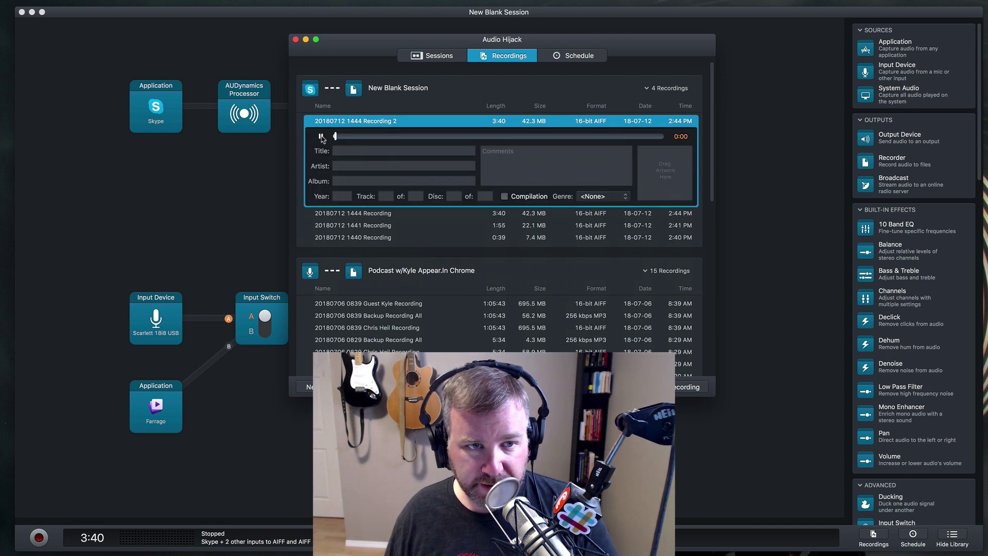
left_click_drag(355, 140, 548, 138)
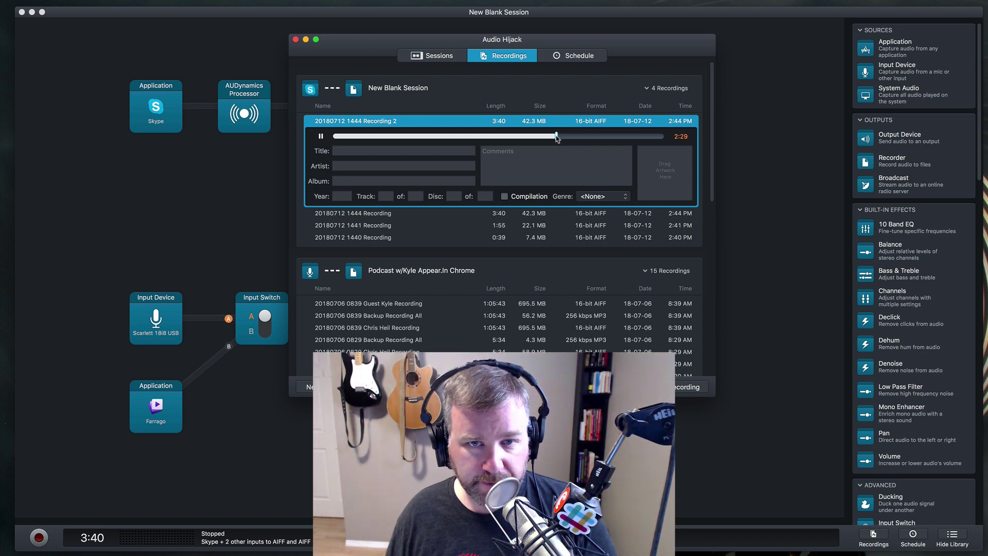
left_click(595, 137)
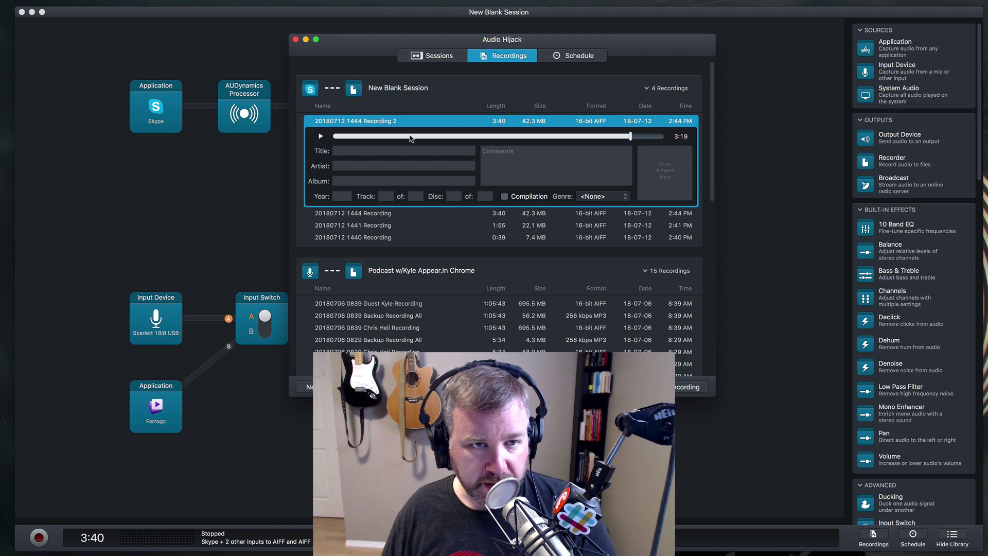
left_click(385, 214)
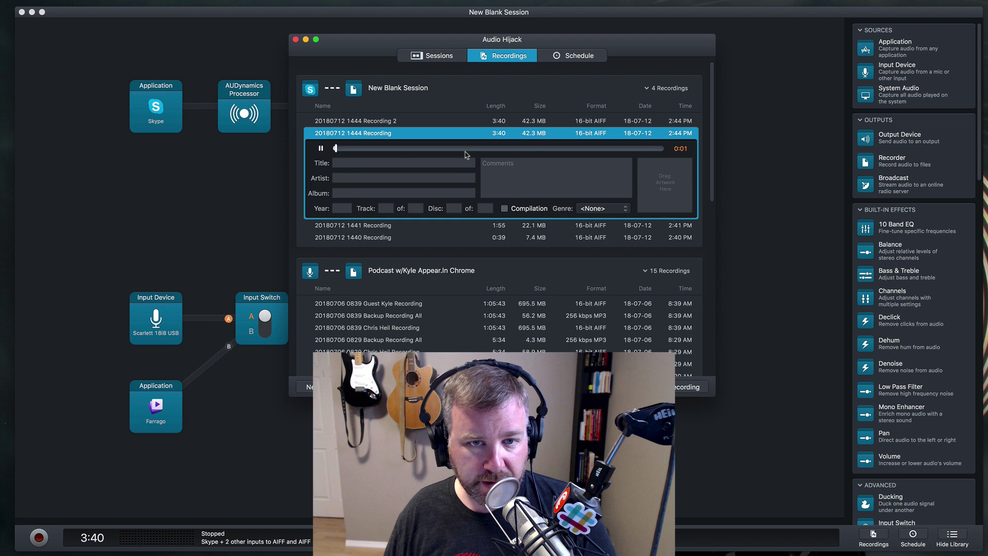
left_click_drag(519, 152, 593, 149)
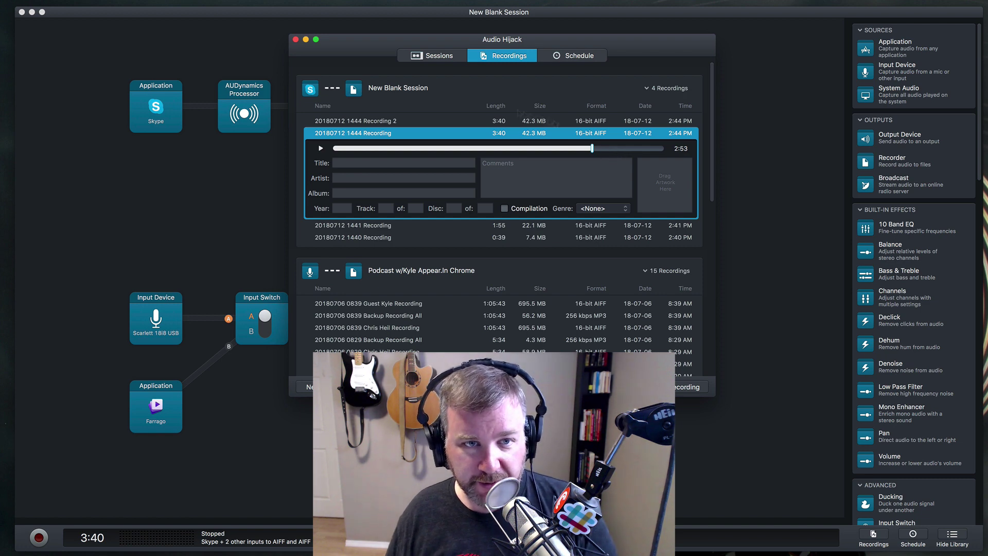
Review the Skype source and recorder settings, and collapse the 1444 Recording details in the recordings list
left_click(295, 39)
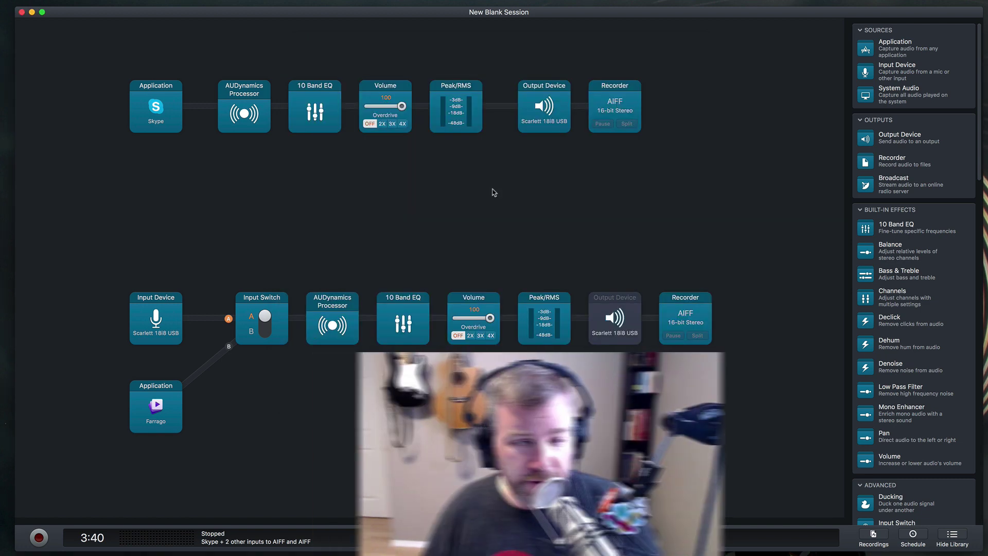
left_click(165, 117)
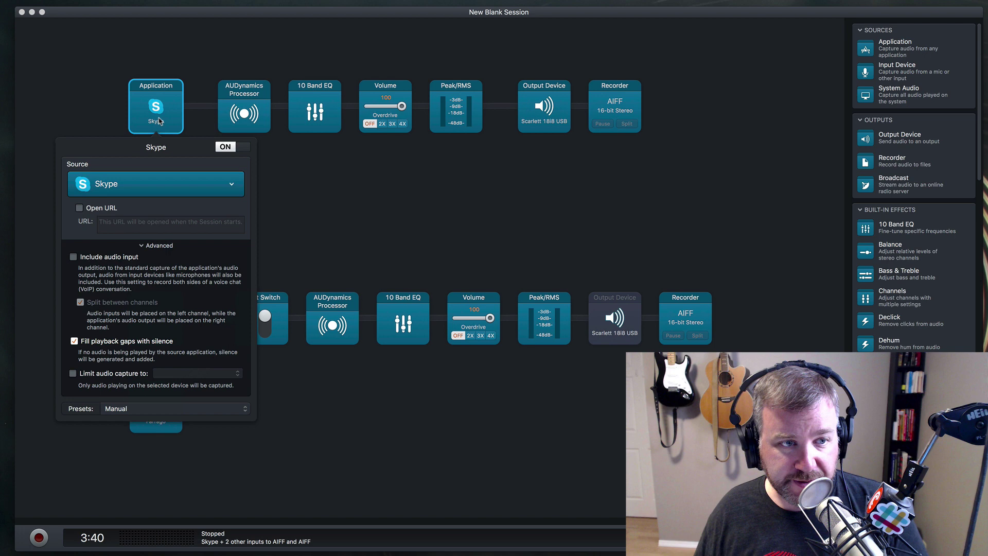
left_click(160, 121)
left_click(622, 103)
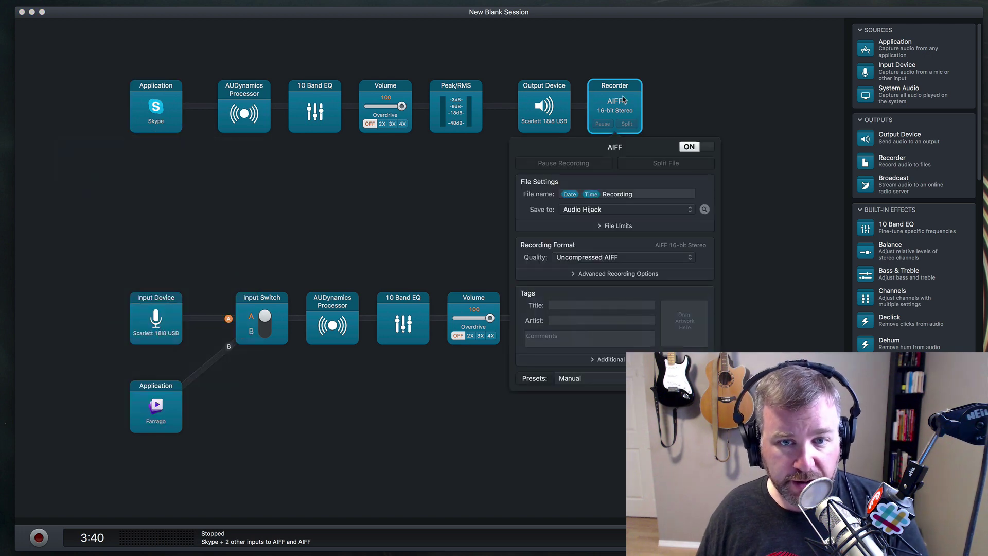
left_click(628, 195)
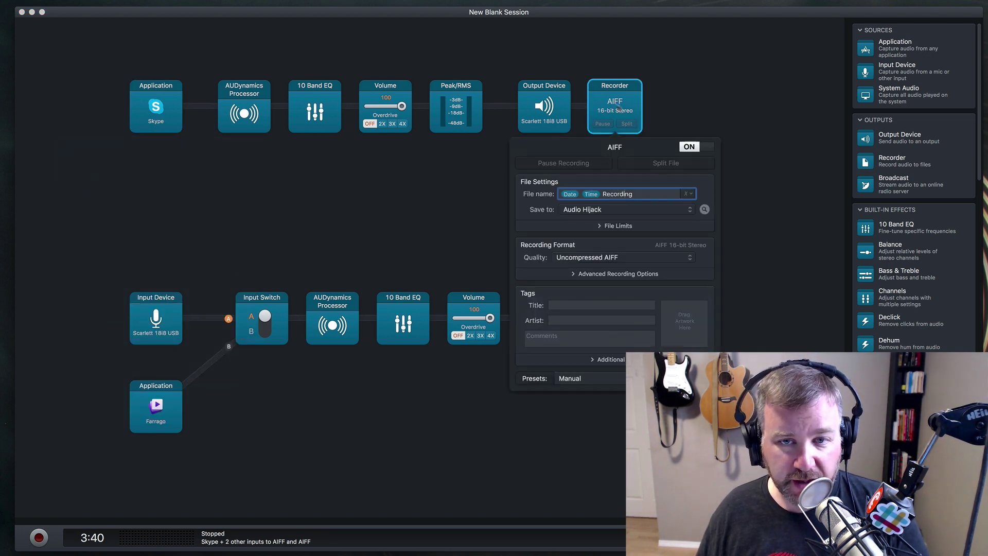
key("Escape")
key("super+2")
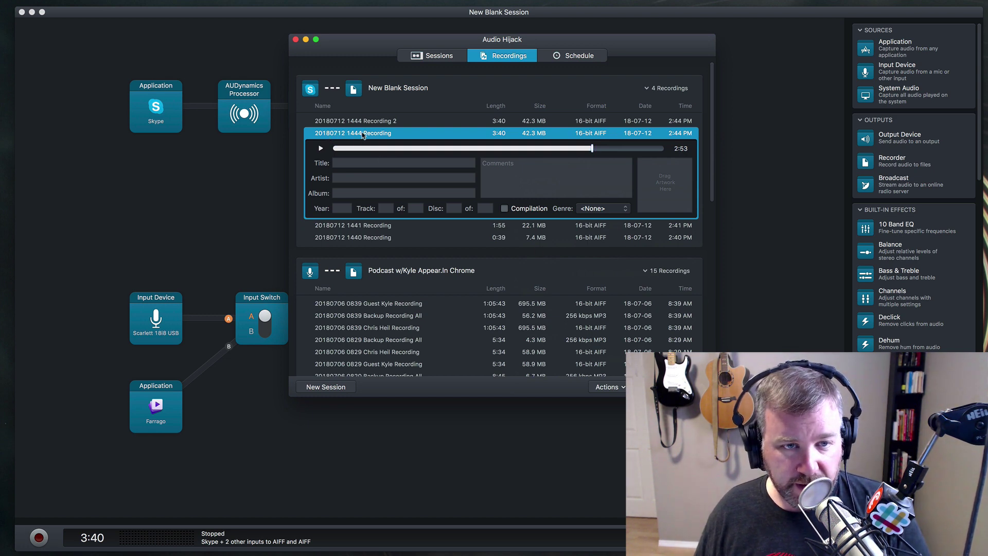
left_click(392, 133)
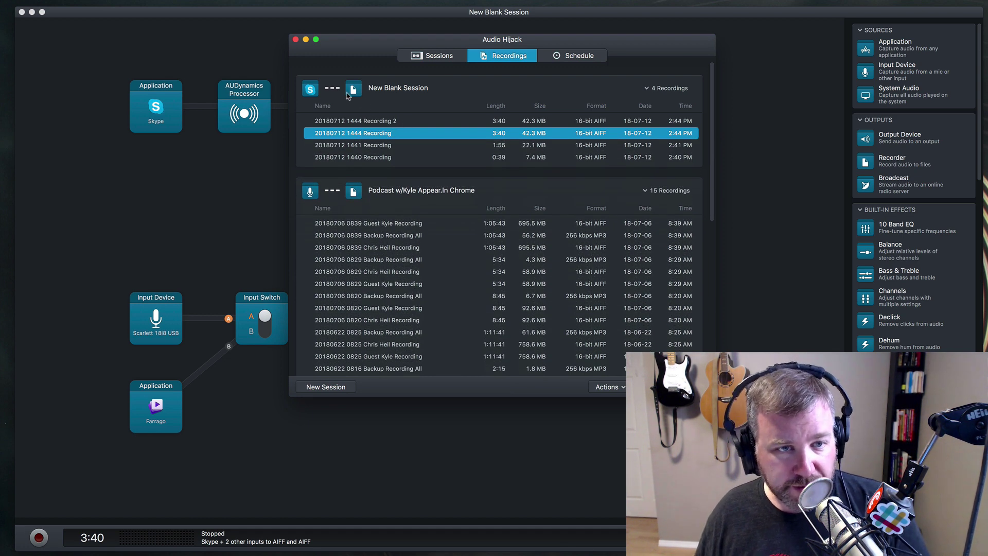
left_click(295, 40)
Insert 'Skype ' before 'Recording' in the Skype recorder's file name
left_click(608, 101)
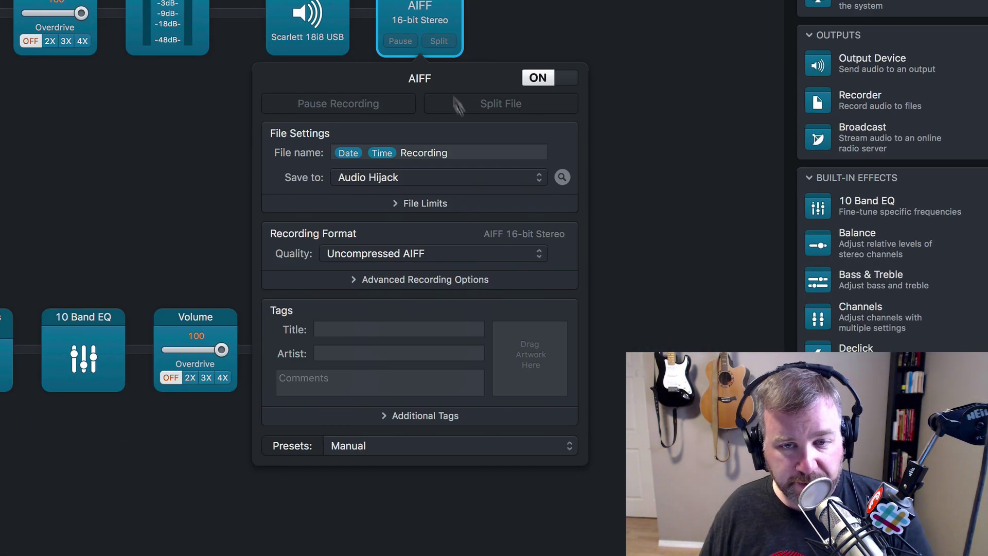
left_click(457, 154)
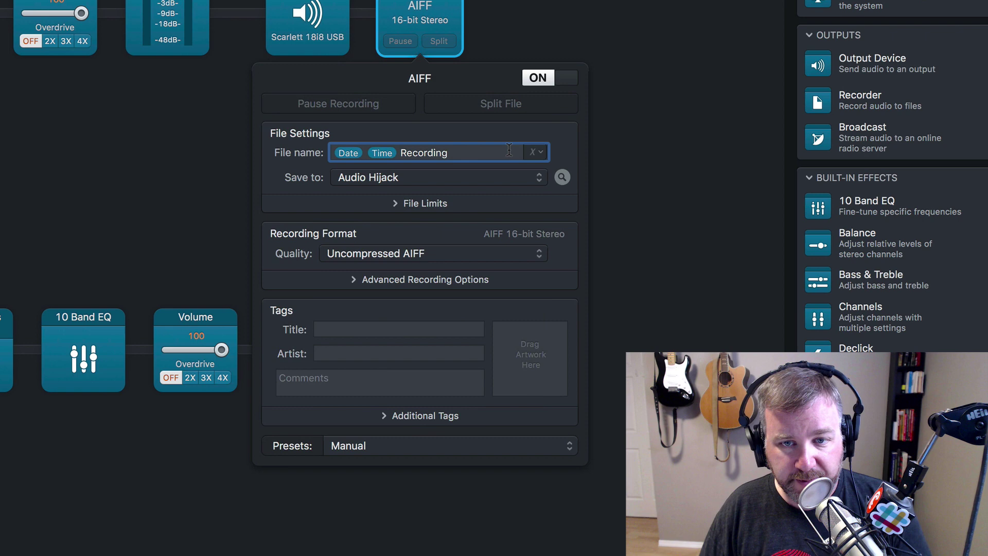
key("Return")
left_click(402, 153)
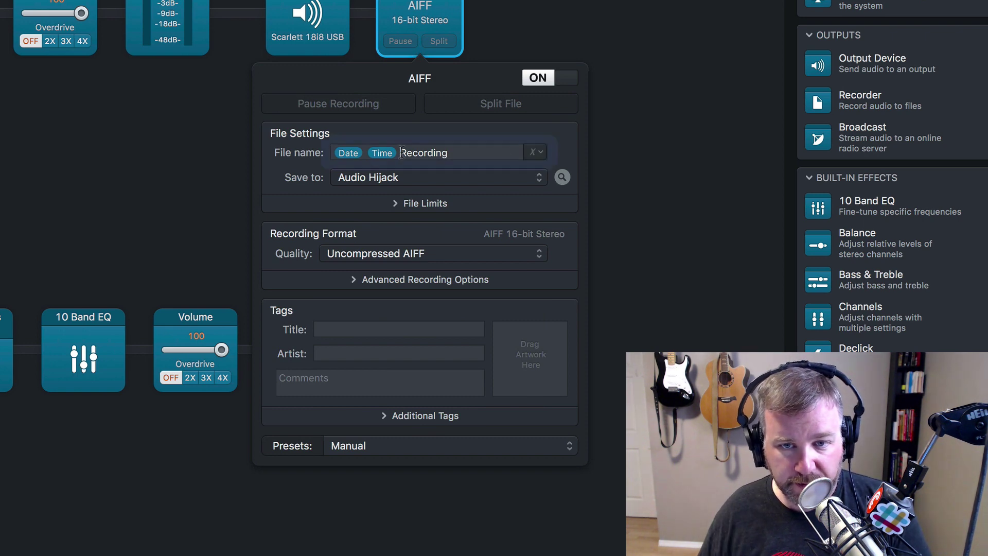
type("Skype")
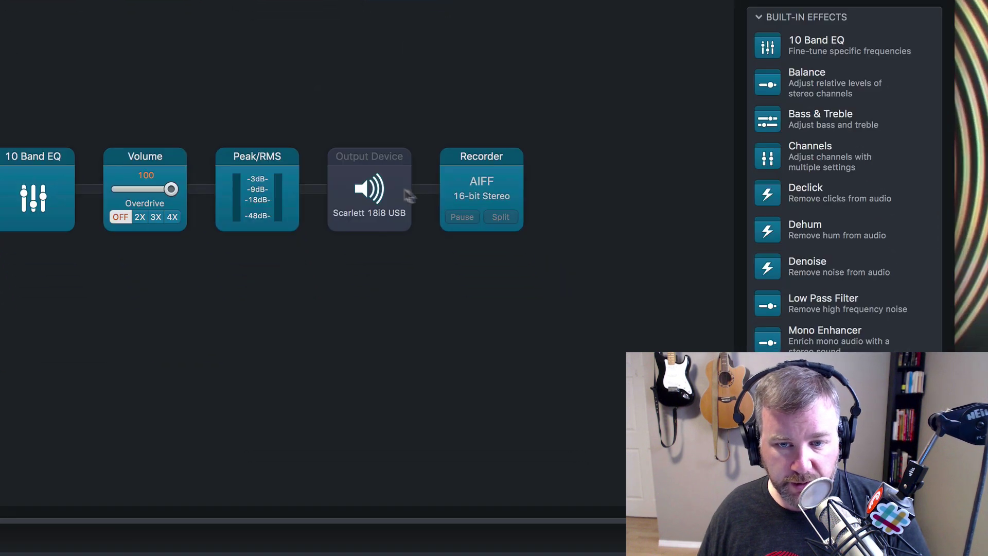
Insert 'My Mic ' before 'Recording' in the microphone recorder's file name
left_click(527, 339)
left_click(464, 328)
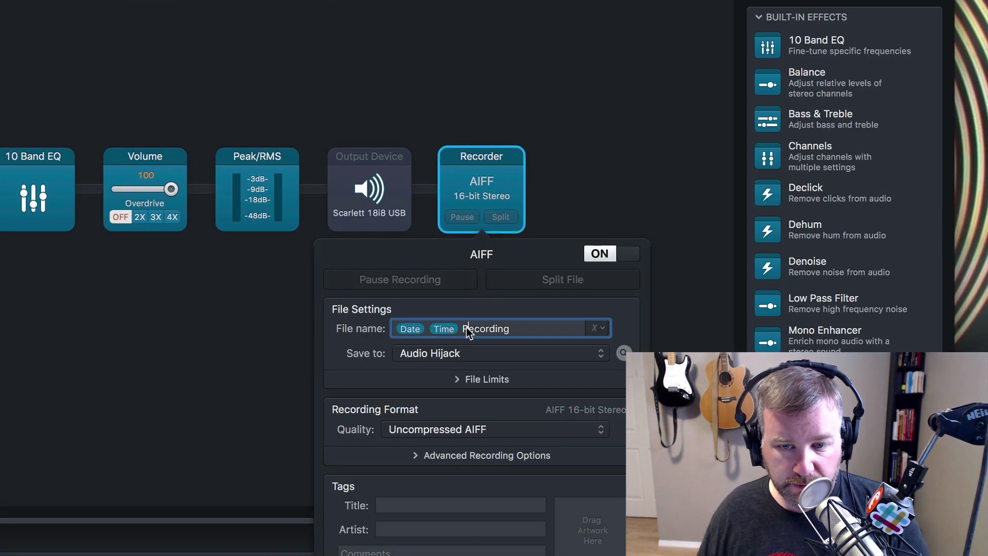
type("My ")
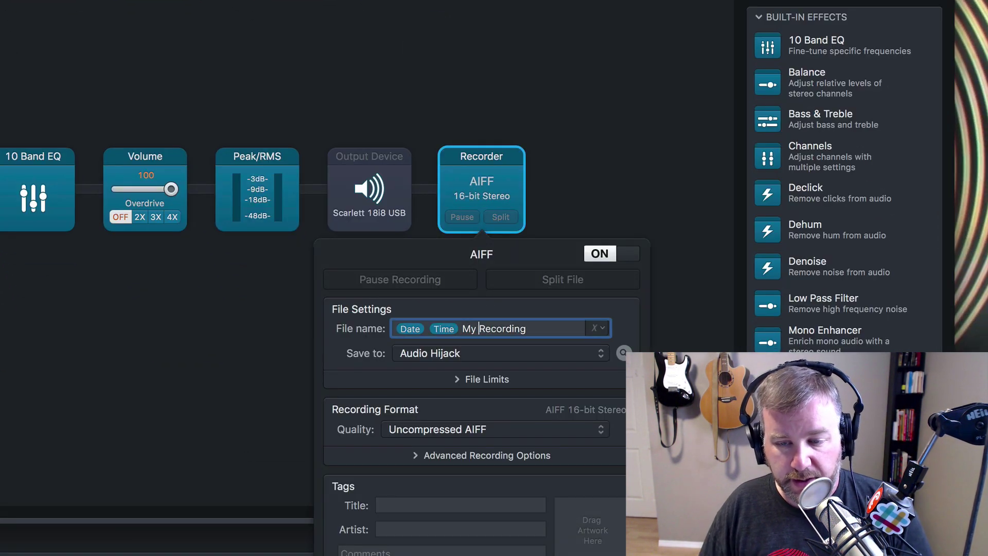
type("Mic")
left_click(595, 125)
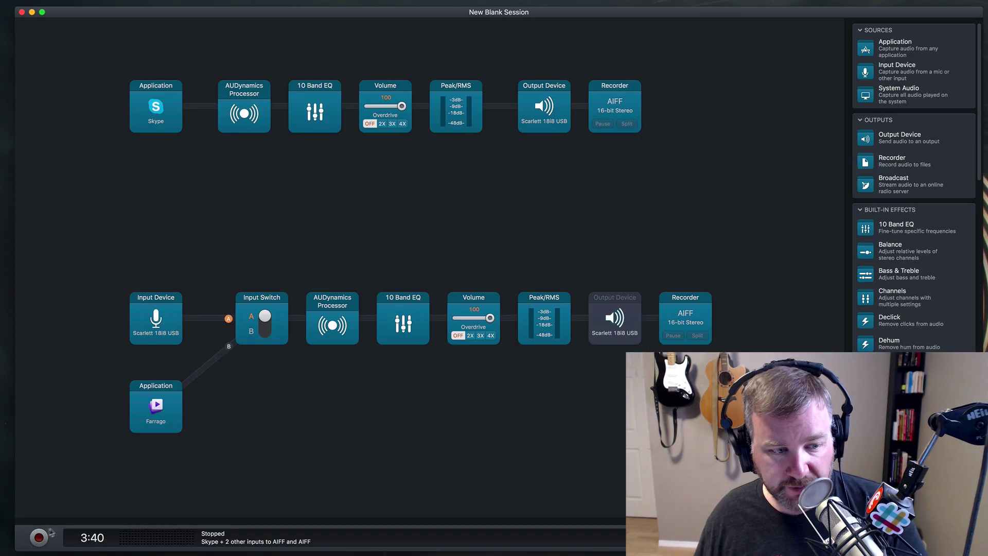
Record a 6-second test, check the new Skype and My Mic recordings, and open the mic file's Actions
key("super+r")
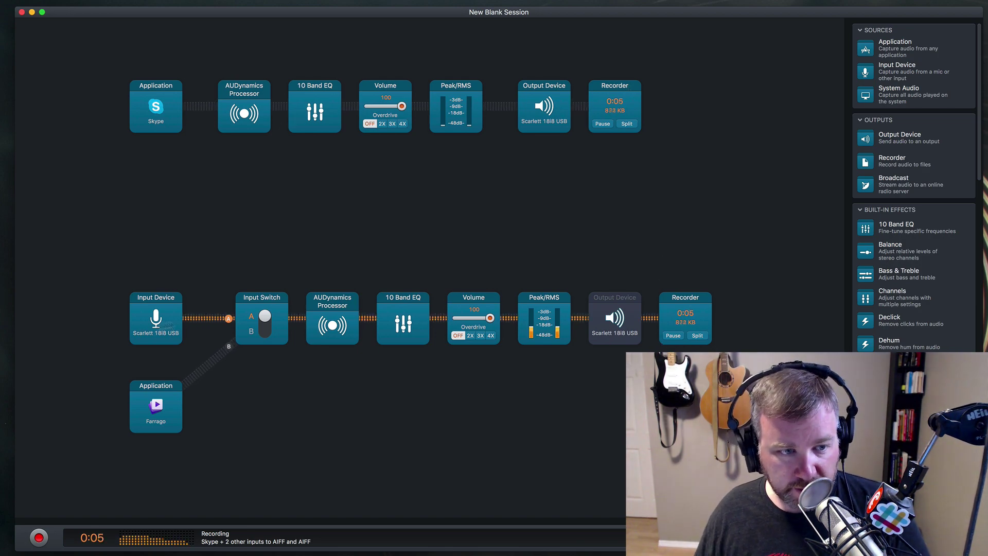
key("super+r")
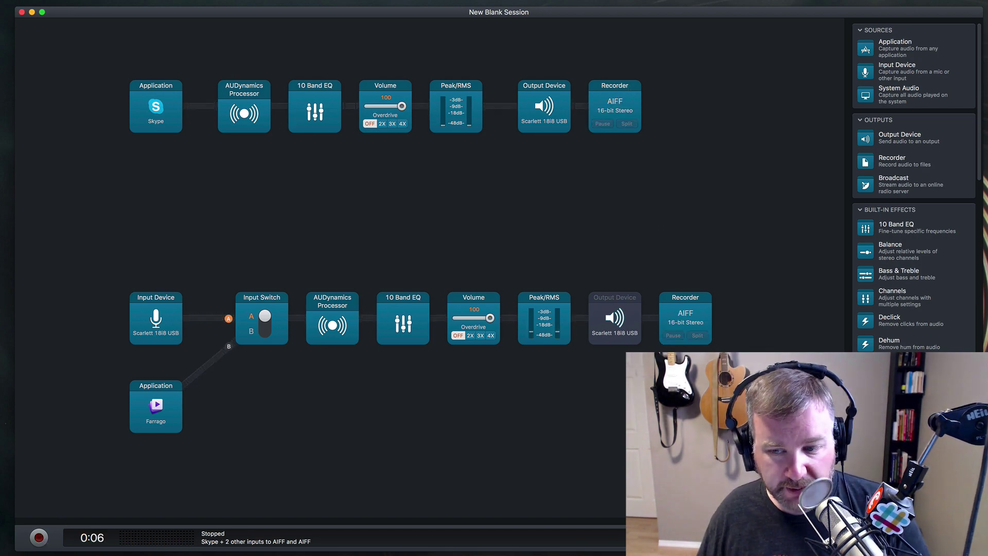
key("super+2")
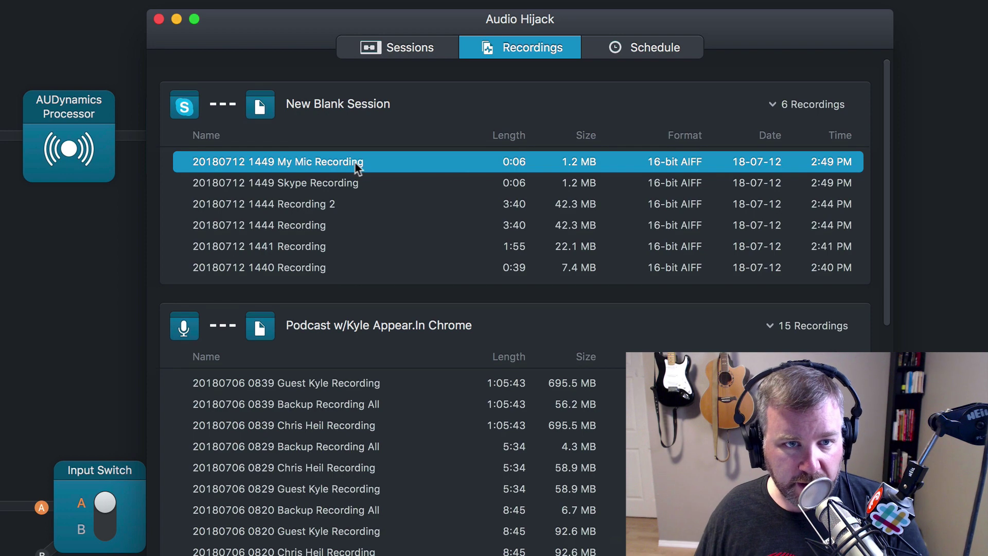
left_click(329, 183)
left_click(326, 163)
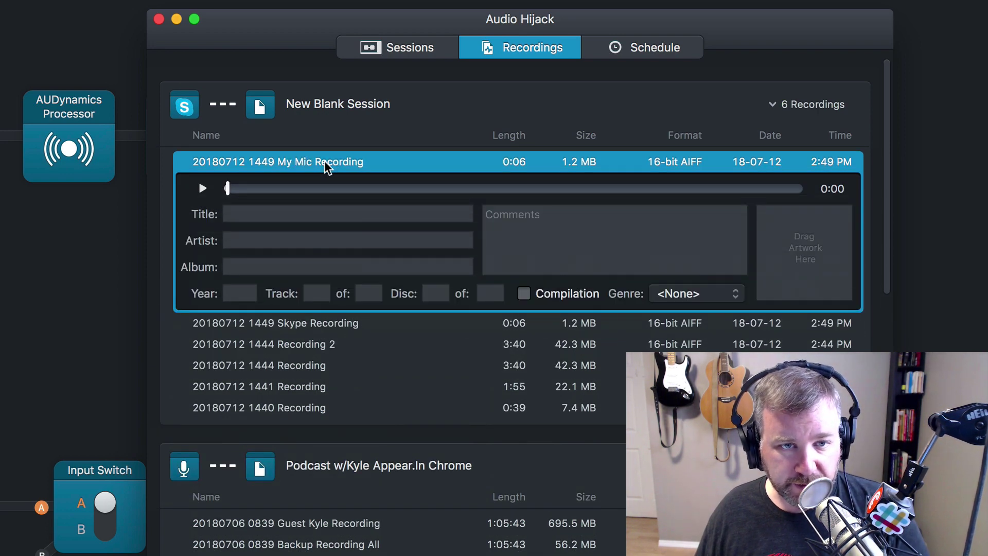
left_click(324, 162)
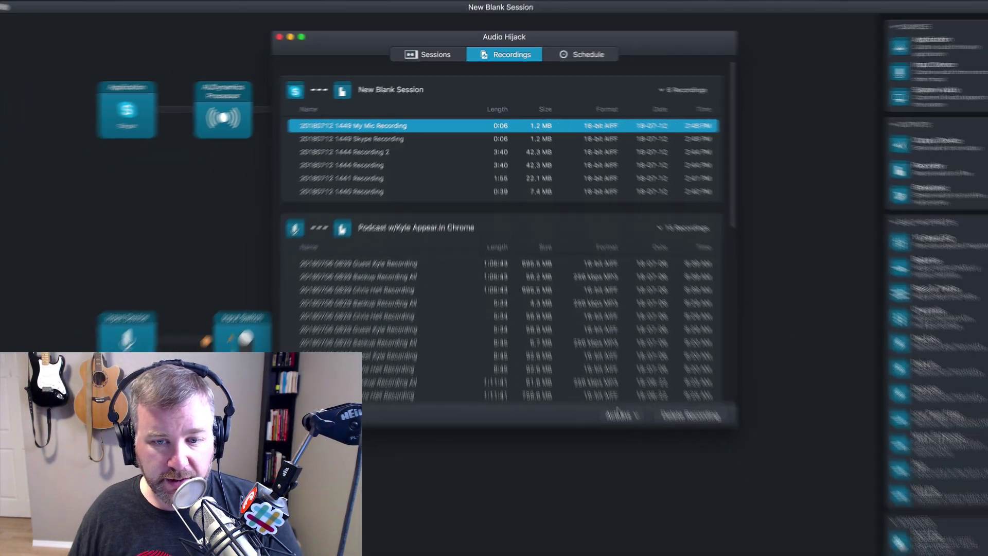
left_click(619, 414)
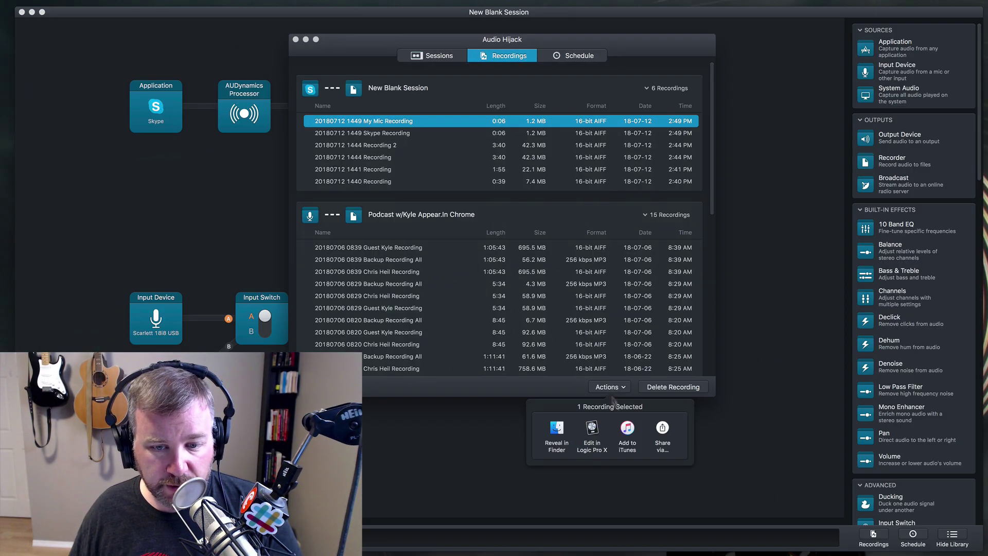
left_click(557, 429)
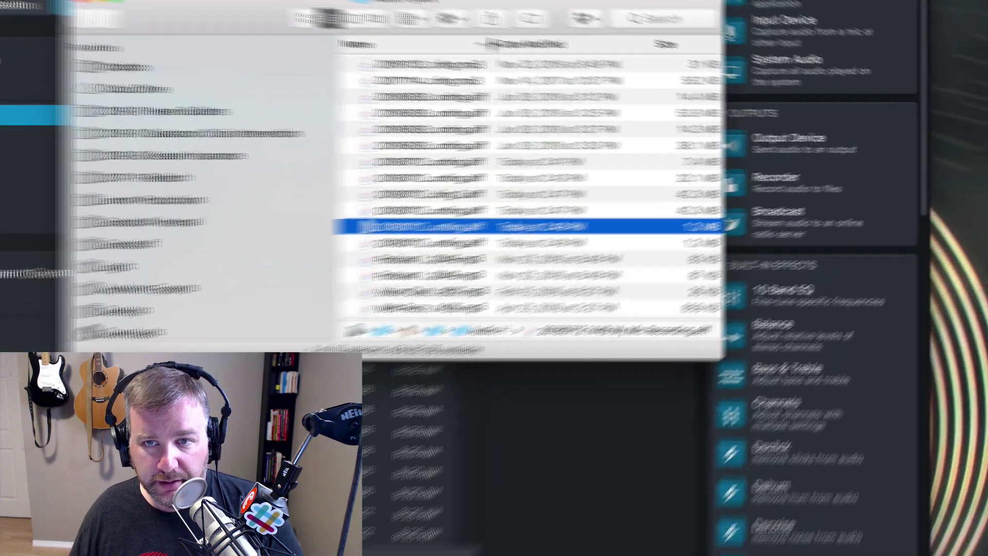
left_click_drag(726, 79, 807, 79)
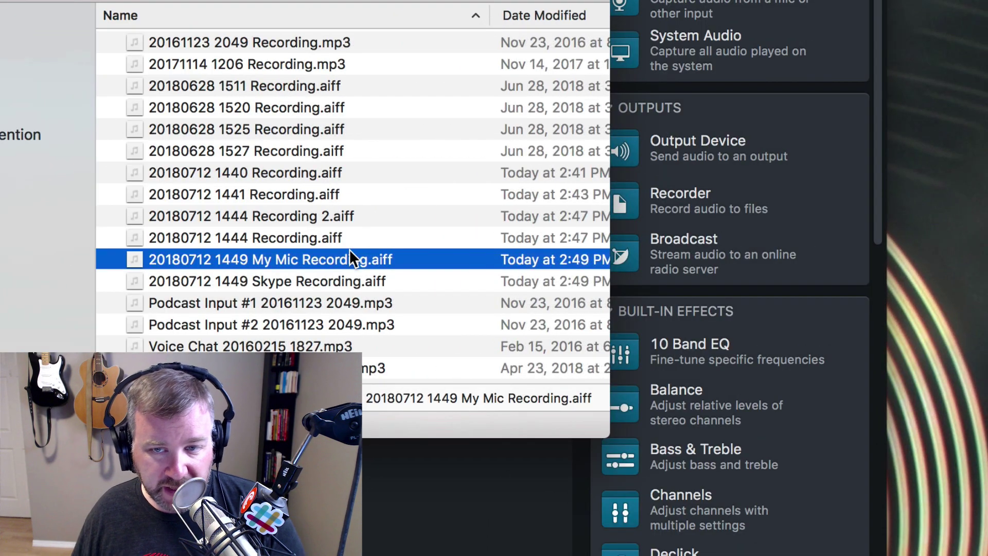